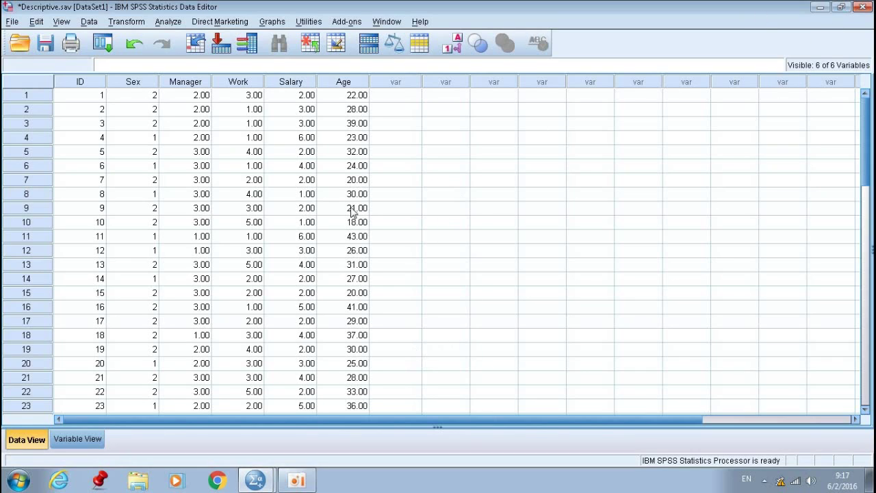
Set up a Frequencies analysis with Age as the variable to analyse.
{"action": "left_click", "coordinate": [168, 22]}
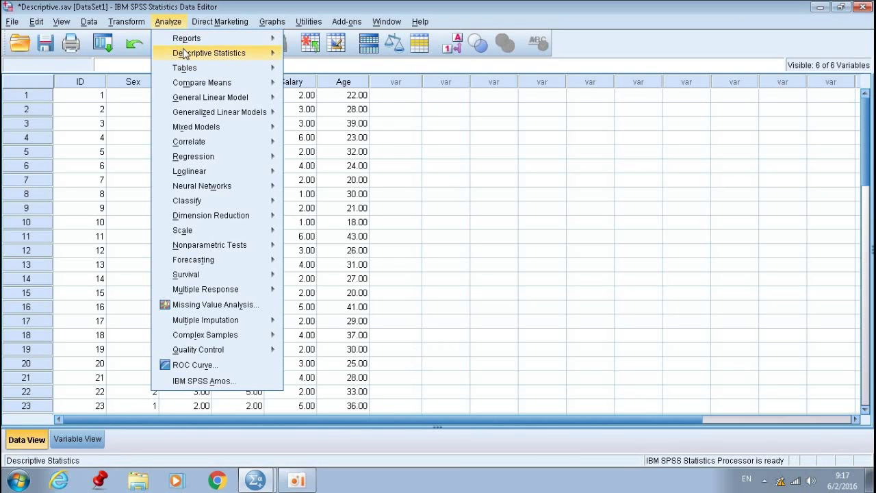
{"action": "mouse_move", "coordinate": [185, 53]}
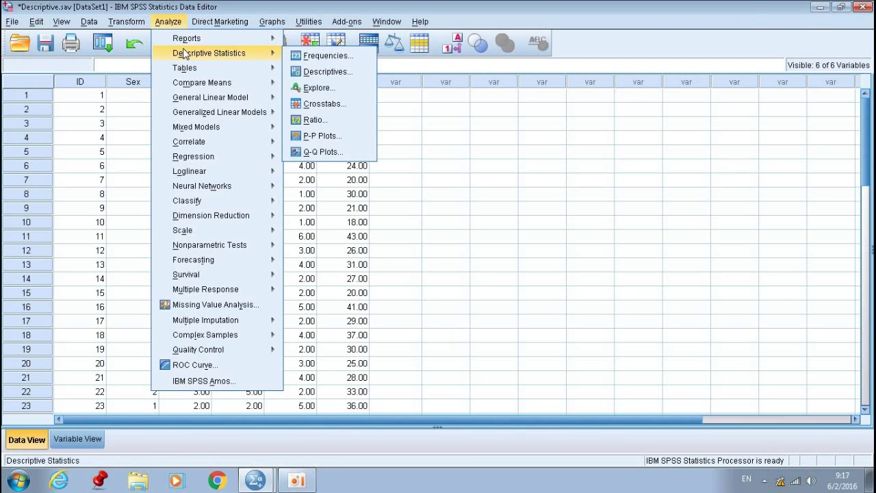
{"action": "left_click", "coordinate": [313, 58]}
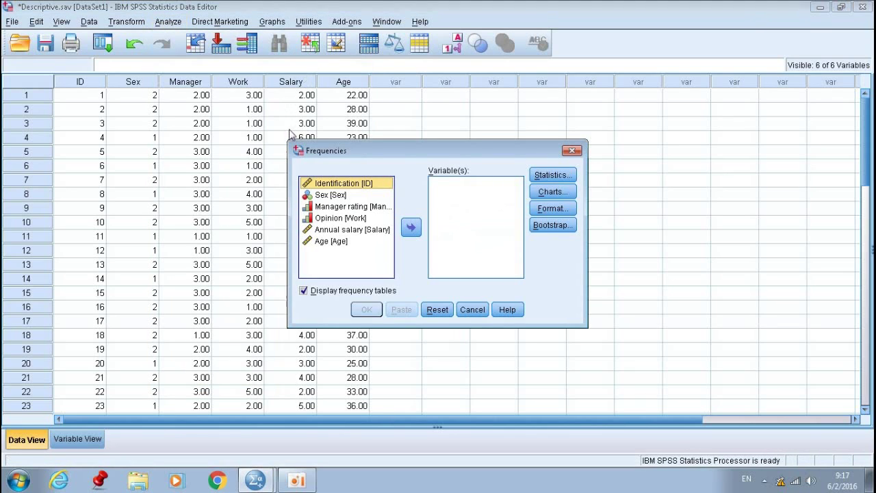
{"action": "left_click", "coordinate": [321, 242]}
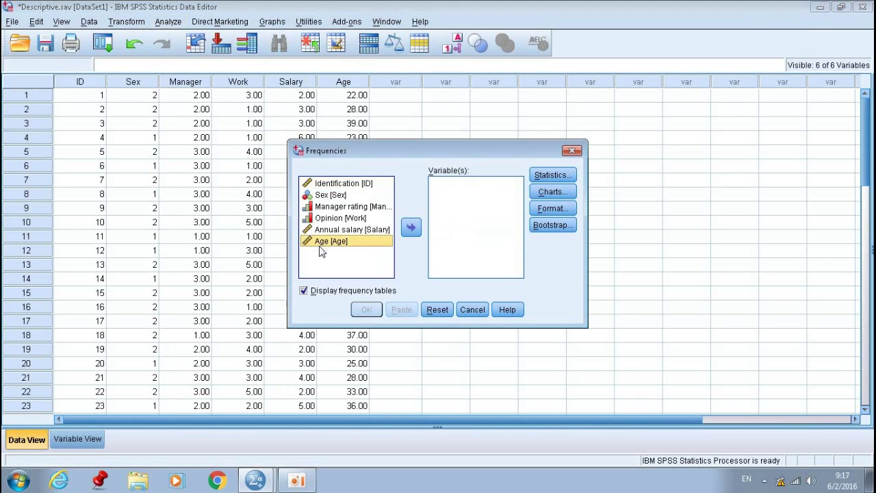
{"action": "left_click", "coordinate": [411, 229]}
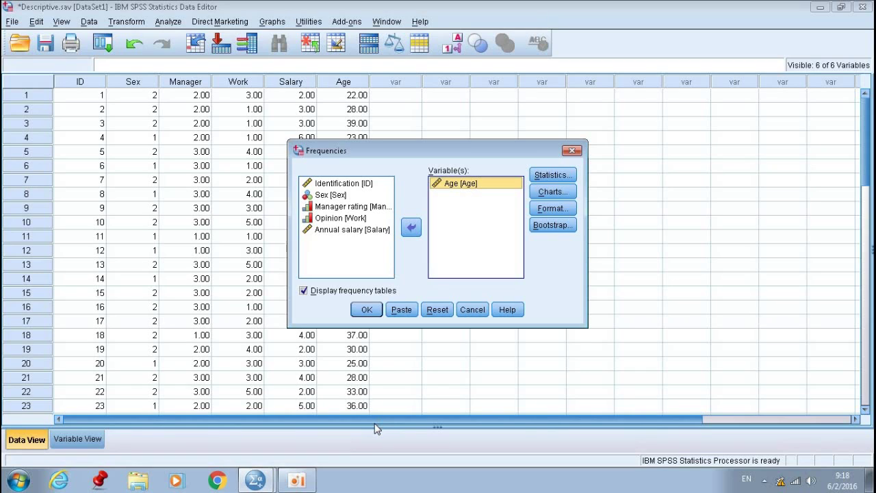
Request the mean, median, mode and quartiles in the Frequencies statistics for Age.
{"action": "left_click", "coordinate": [557, 175]}
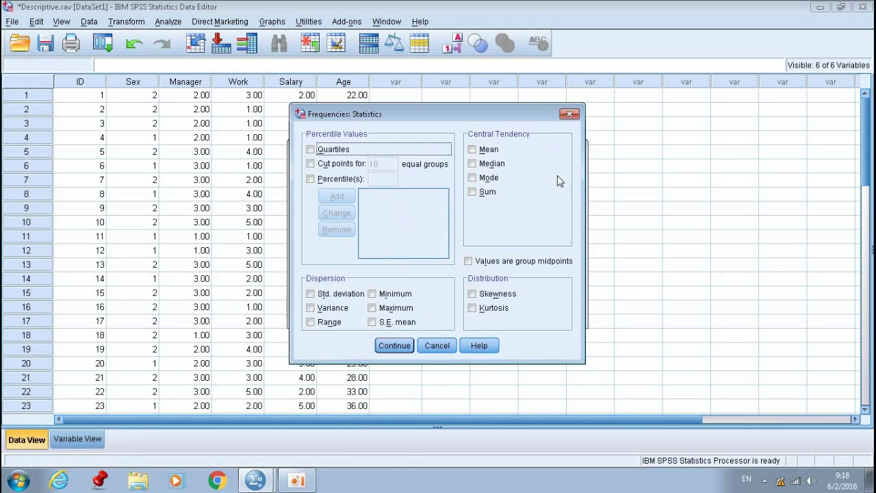
{"action": "left_click", "coordinate": [472, 149]}
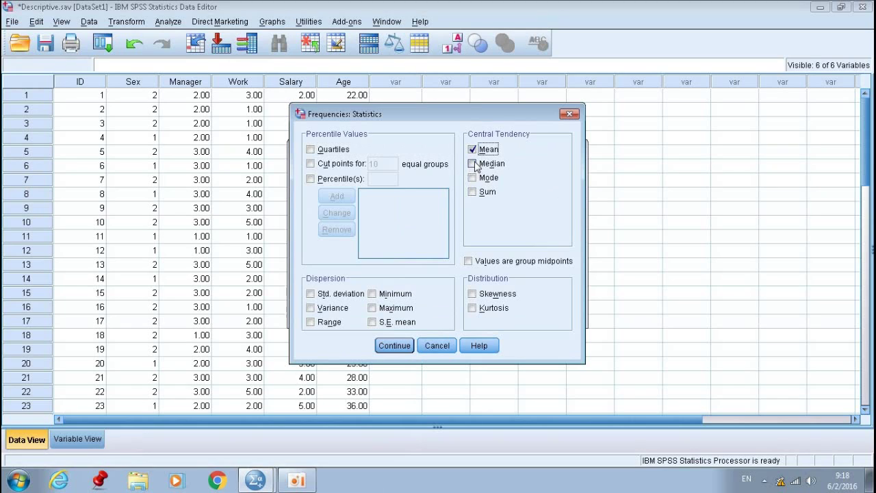
{"action": "left_click", "coordinate": [473, 164]}
{"action": "left_click", "coordinate": [473, 178]}
{"action": "left_click", "coordinate": [310, 149]}
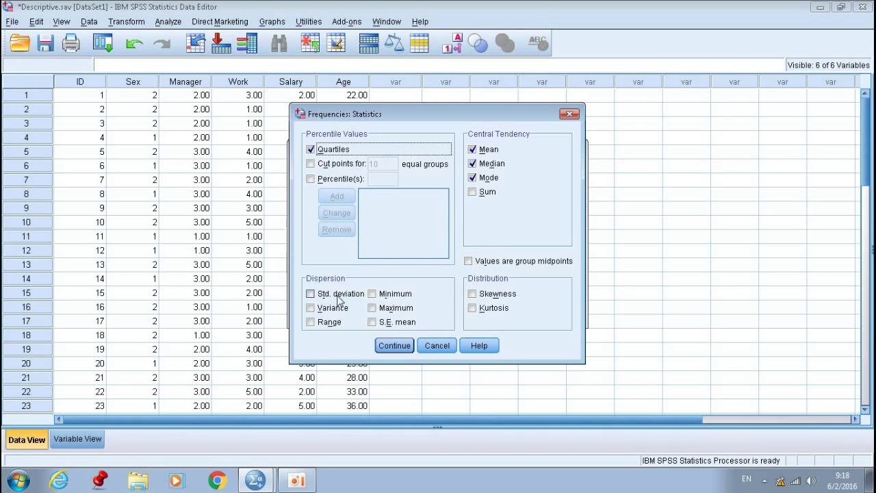
Add standard deviation, variance, range, minimum and maximum to the requested statistics, and run the Frequencies analysis.
{"action": "left_click", "coordinate": [310, 294]}
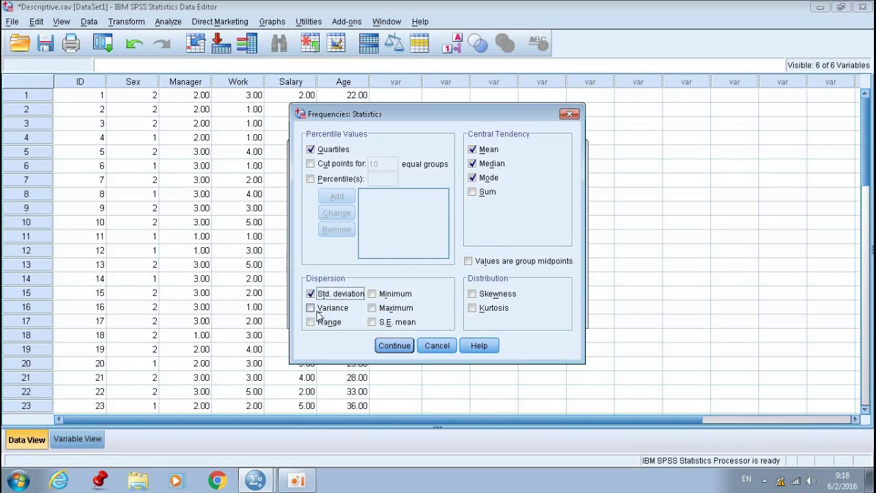
{"action": "left_click", "coordinate": [312, 309]}
{"action": "left_click", "coordinate": [312, 323]}
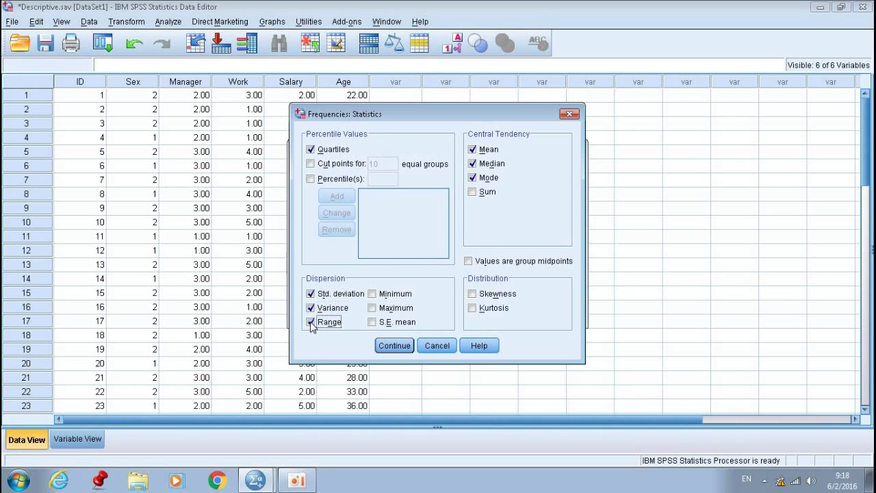
{"action": "left_click", "coordinate": [371, 294]}
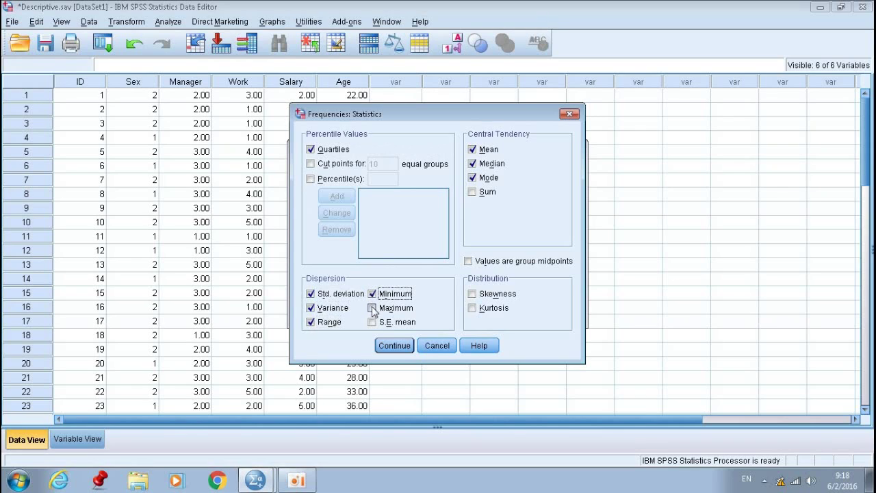
{"action": "left_click", "coordinate": [372, 308]}
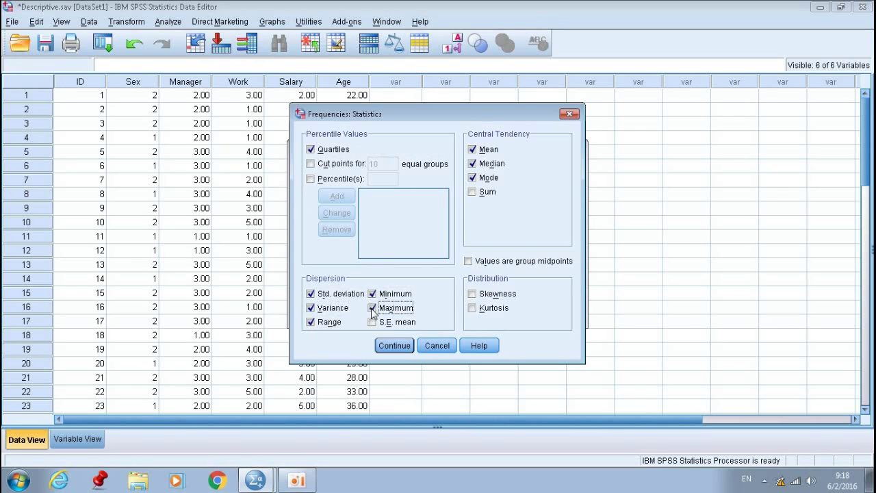
{"action": "left_click", "coordinate": [396, 346]}
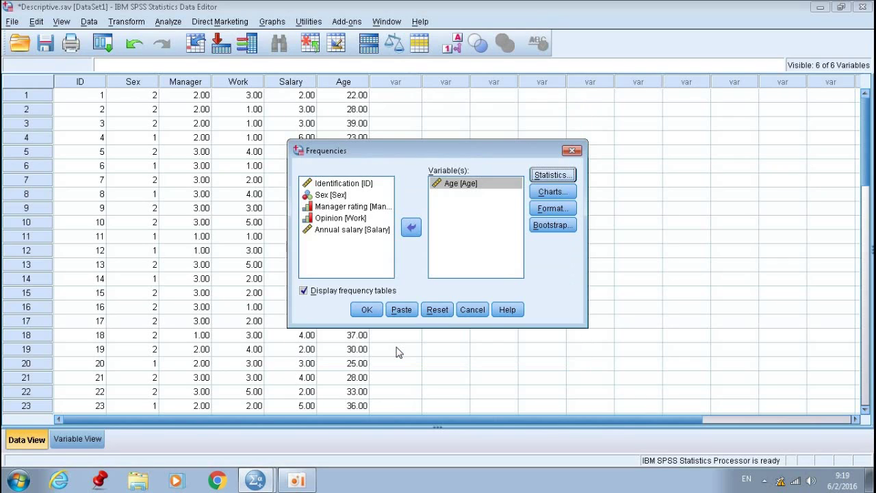
{"action": "left_click", "coordinate": [365, 311]}
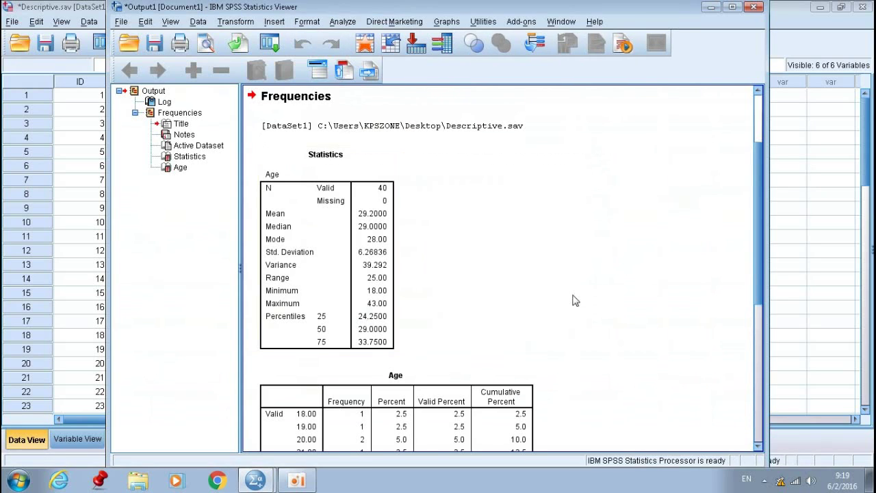
Examine the Age Statistics table in the output for the central tendency, dispersion and percentile values.
{"action": "scroll", "coordinate": [650, 309], "scroll_direction": "down", "scroll_amount": 3}
{"action": "scroll", "coordinate": [645, 315], "scroll_direction": "up", "scroll_amount": 3}
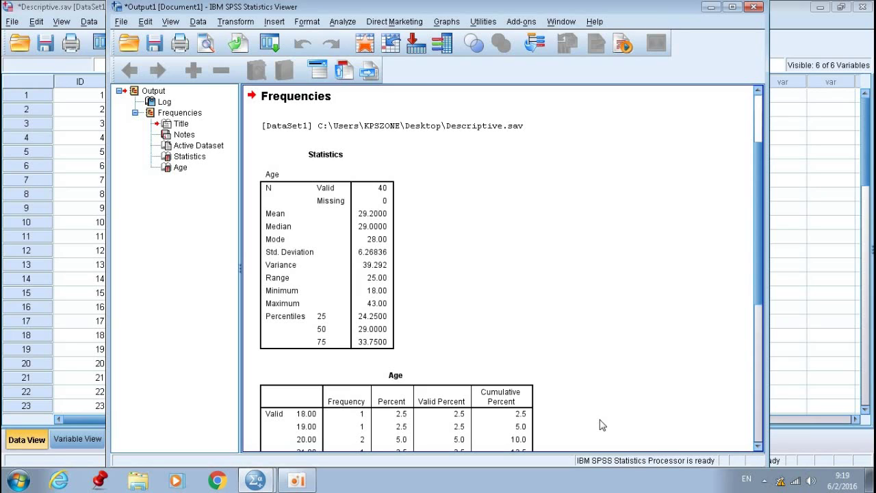
{"action": "scroll", "coordinate": [445, 243], "scroll_direction": "down", "scroll_amount": 1}
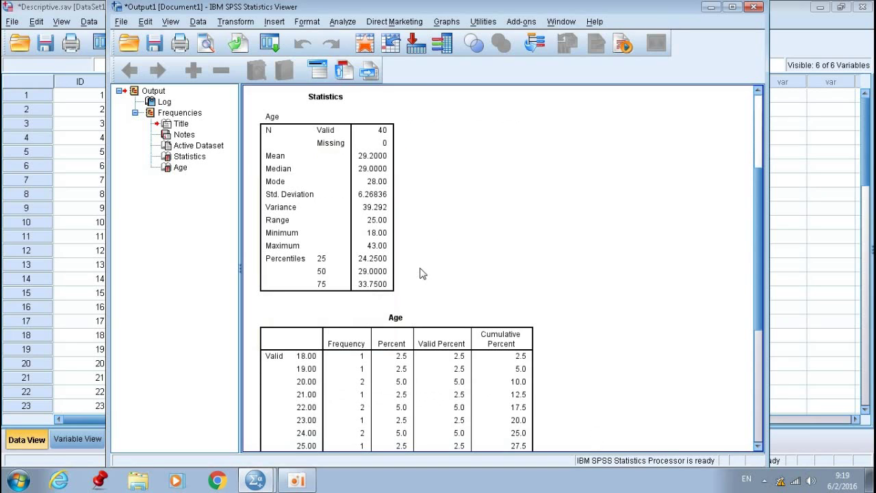
{"action": "scroll", "coordinate": [412, 286], "scroll_direction": "up", "scroll_amount": 1}
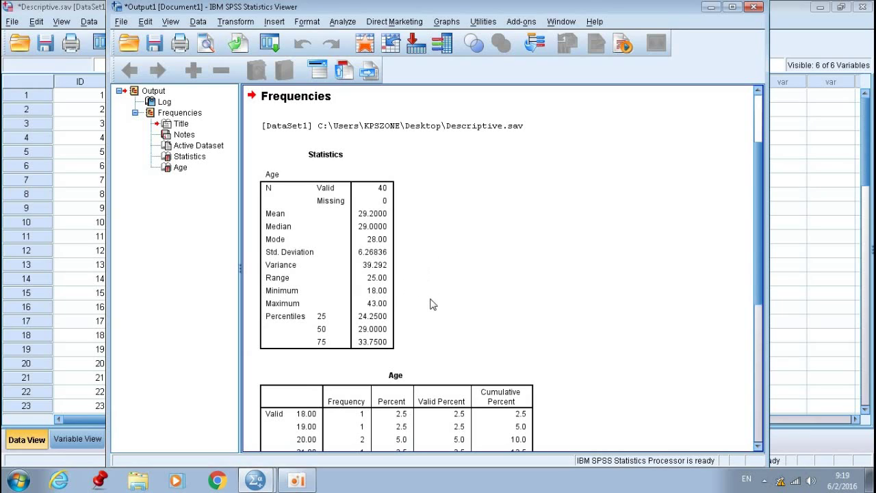
{"action": "scroll", "coordinate": [436, 295], "scroll_direction": "down", "scroll_amount": 1}
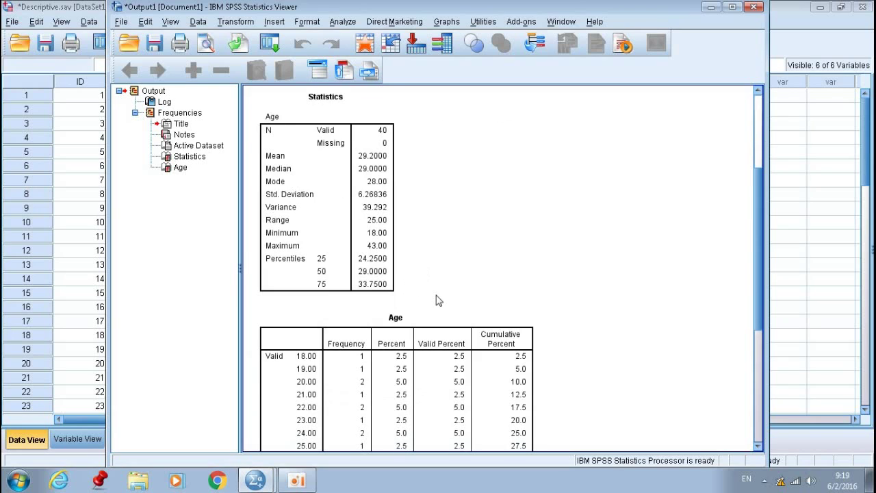
{"action": "scroll", "coordinate": [438, 296], "scroll_direction": "up", "scroll_amount": 1}
{"action": "scroll", "coordinate": [436, 295], "scroll_direction": "up", "scroll_amount": 2}
{"action": "scroll", "coordinate": [436, 295], "scroll_direction": "down", "scroll_amount": 1}
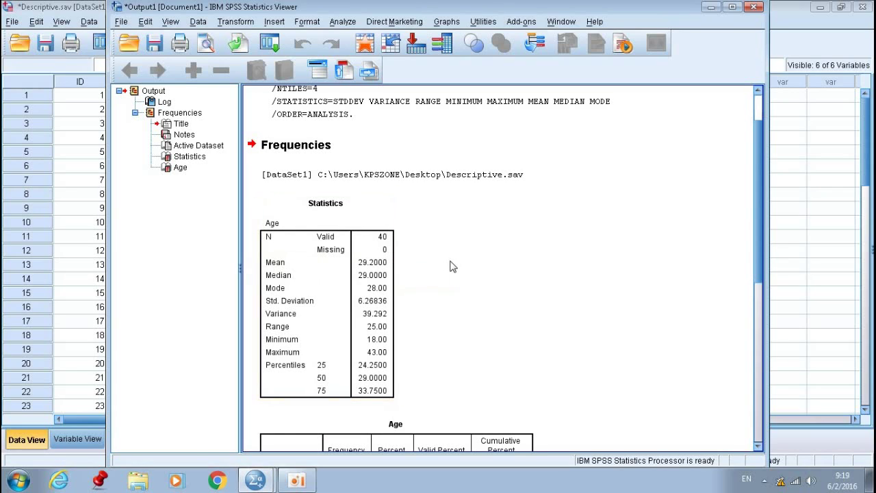
{"action": "scroll", "coordinate": [449, 264], "scroll_direction": "down", "scroll_amount": 2}
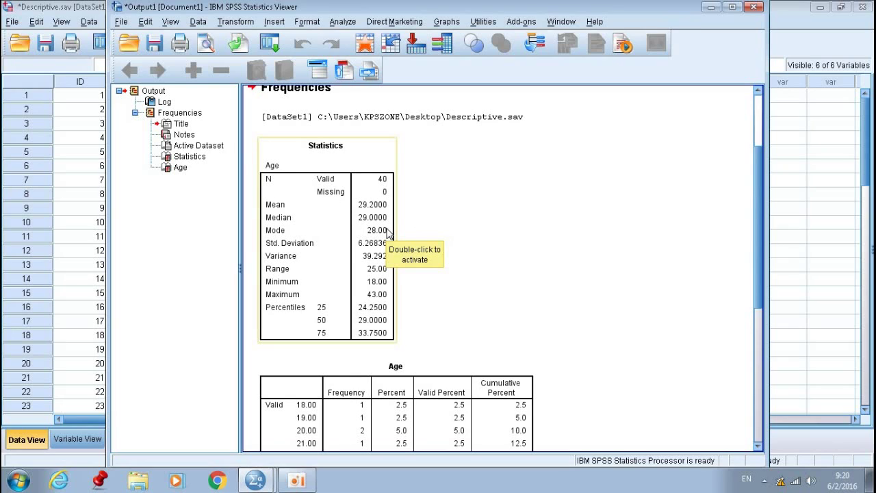
{"action": "scroll", "coordinate": [420, 236], "scroll_direction": "down", "scroll_amount": 2}
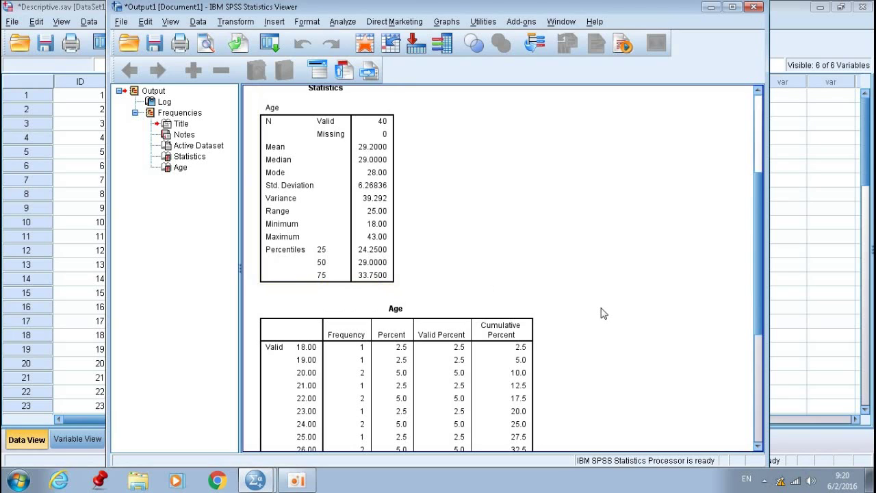
Review the Age frequency table's frequency, percent, valid percent and cumulative percent columns, and compare them with the Statistics table.
{"action": "scroll", "coordinate": [599, 315], "scroll_direction": "down", "scroll_amount": 5}
{"action": "scroll", "coordinate": [599, 318], "scroll_direction": "down", "scroll_amount": 2}
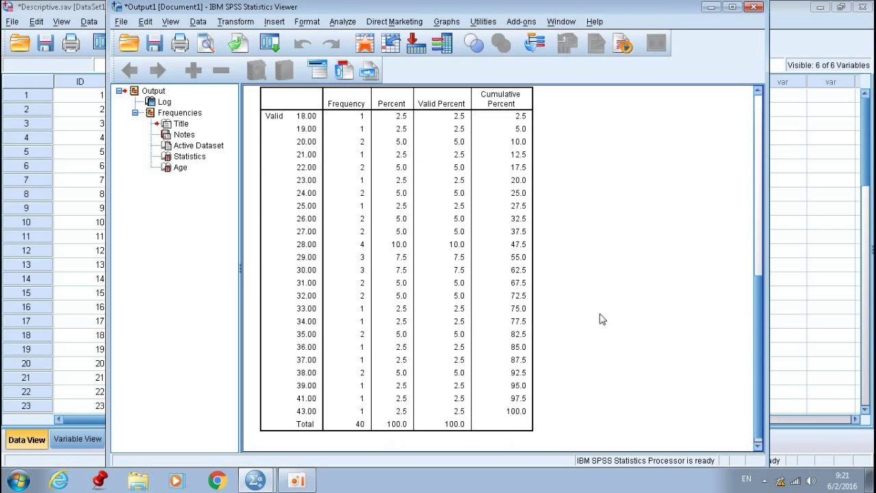
{"action": "left_click", "coordinate": [278, 147]}
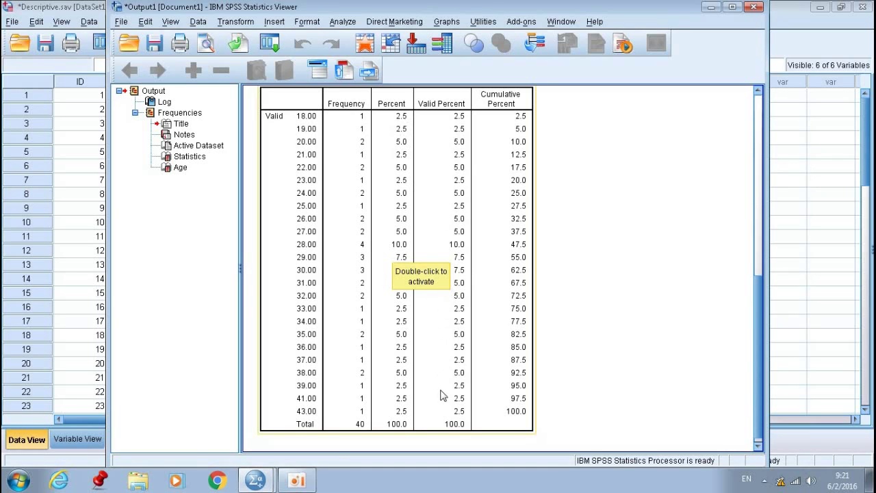
{"action": "left_click", "coordinate": [470, 437]}
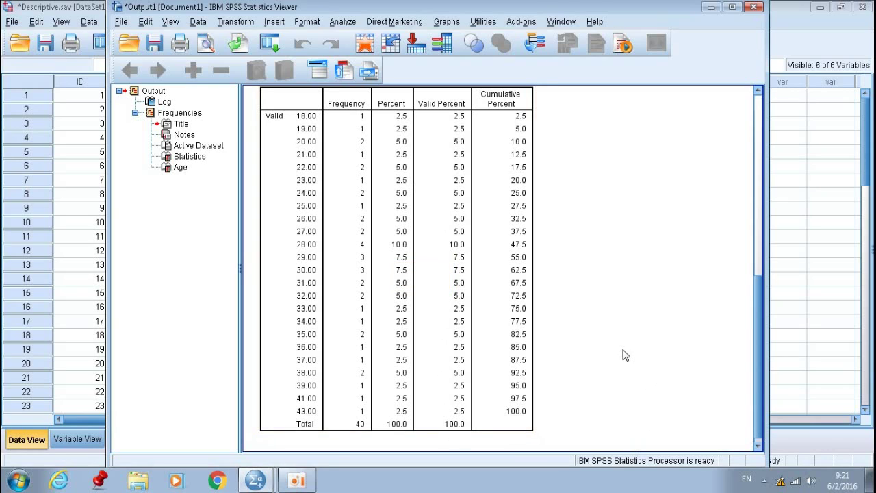
{"action": "left_click", "coordinate": [410, 175]}
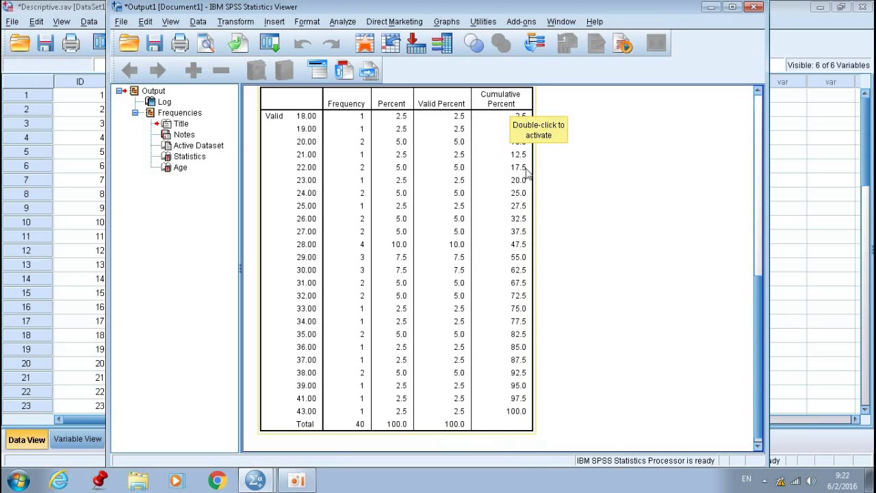
{"action": "left_click", "coordinate": [554, 374]}
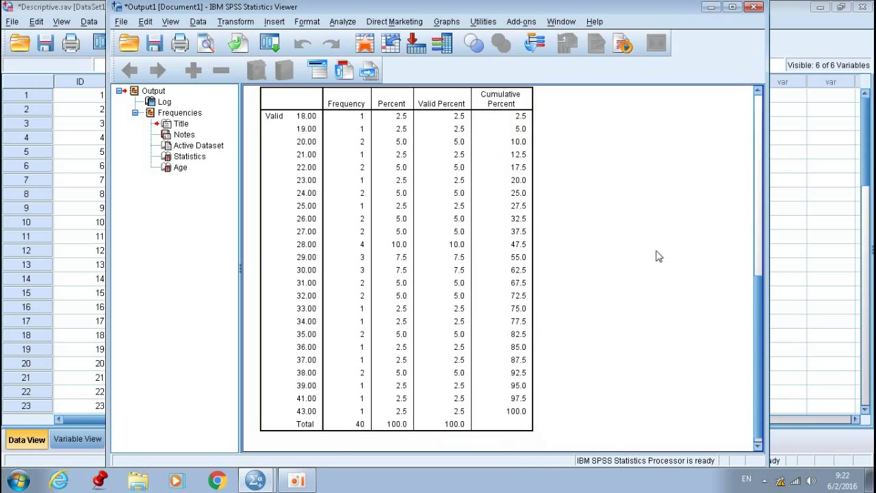
{"action": "scroll", "coordinate": [590, 229], "scroll_direction": "down", "scroll_amount": 1}
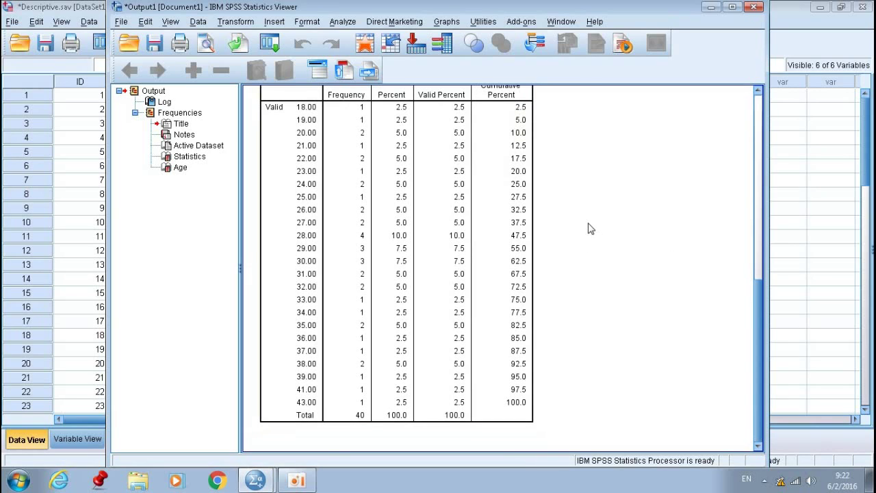
{"action": "scroll", "coordinate": [590, 227], "scroll_direction": "up", "scroll_amount": 3}
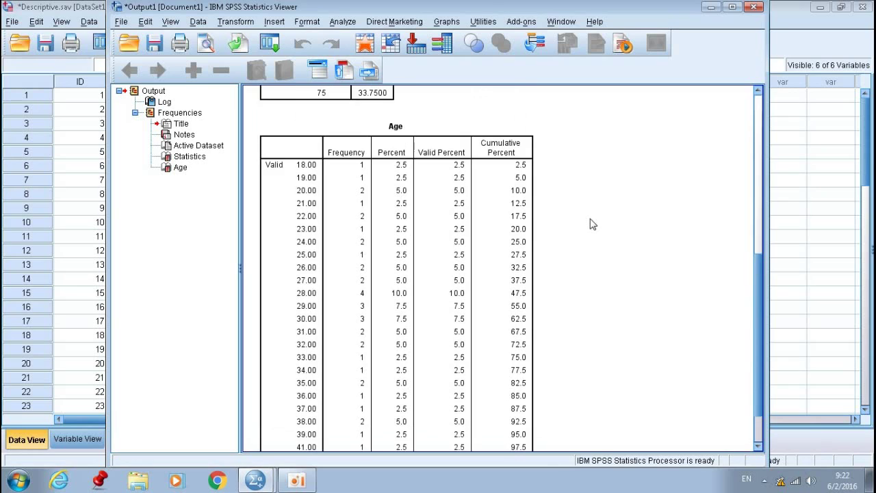
{"action": "scroll", "coordinate": [590, 227], "scroll_direction": "down", "scroll_amount": 3}
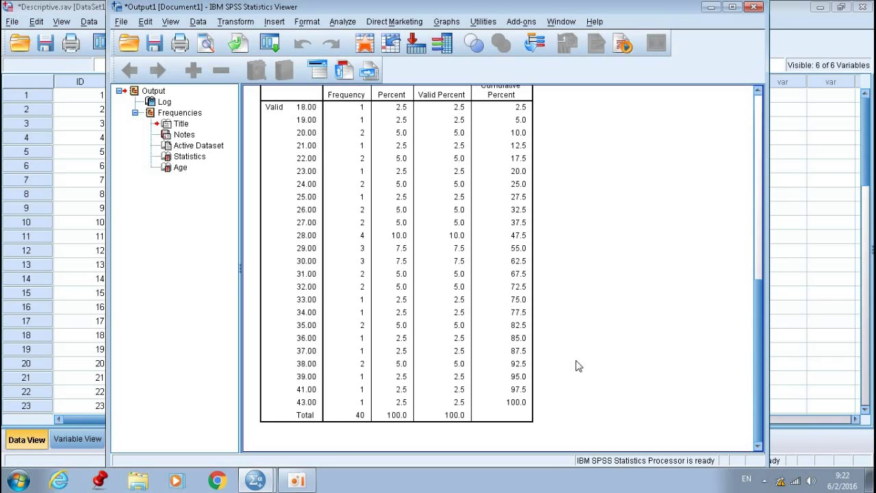
{"action": "scroll", "coordinate": [576, 366], "scroll_direction": "up", "scroll_amount": 5}
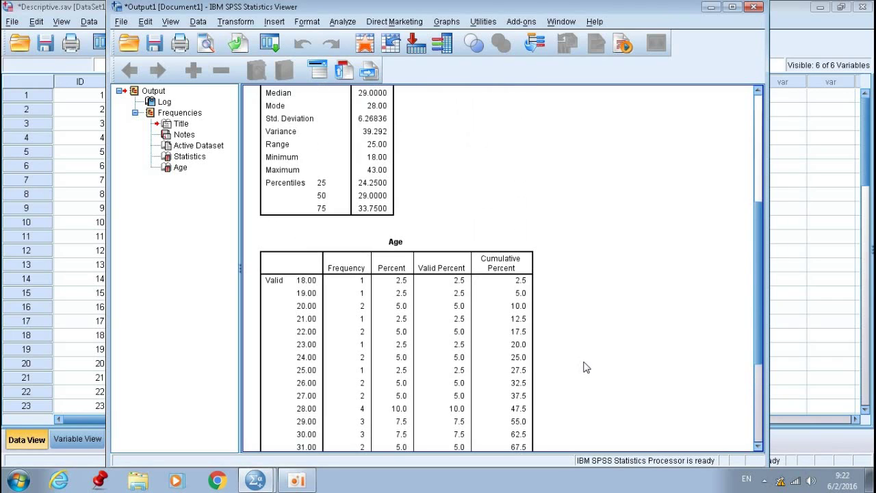
{"action": "scroll", "coordinate": [585, 367], "scroll_direction": "up", "scroll_amount": 1}
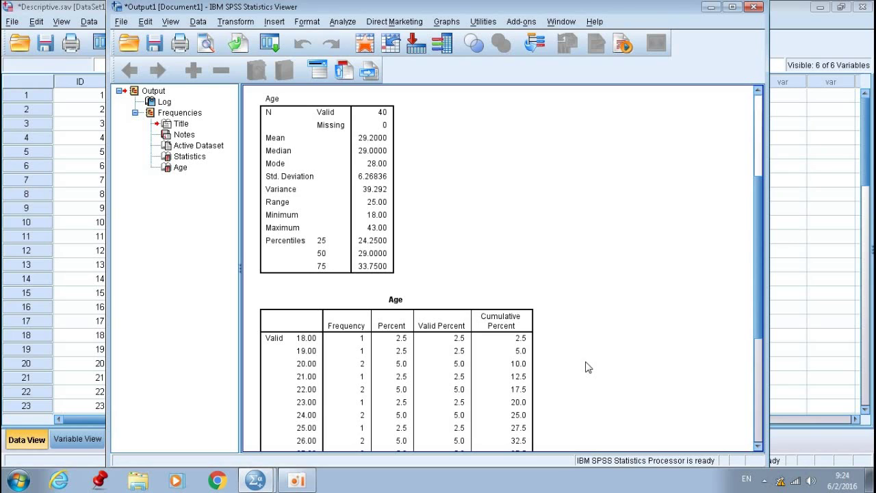
{"action": "scroll", "coordinate": [588, 254], "scroll_direction": "down", "scroll_amount": 5}
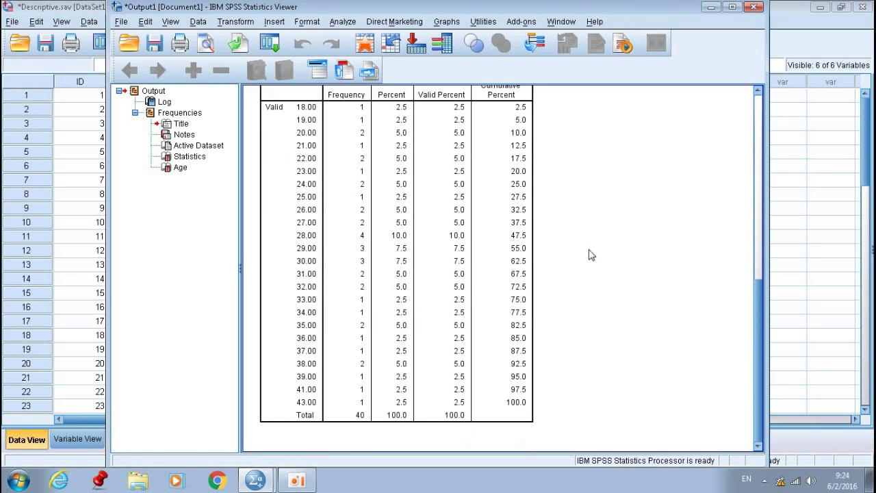
{"action": "scroll", "coordinate": [592, 256], "scroll_direction": "up", "scroll_amount": 10}
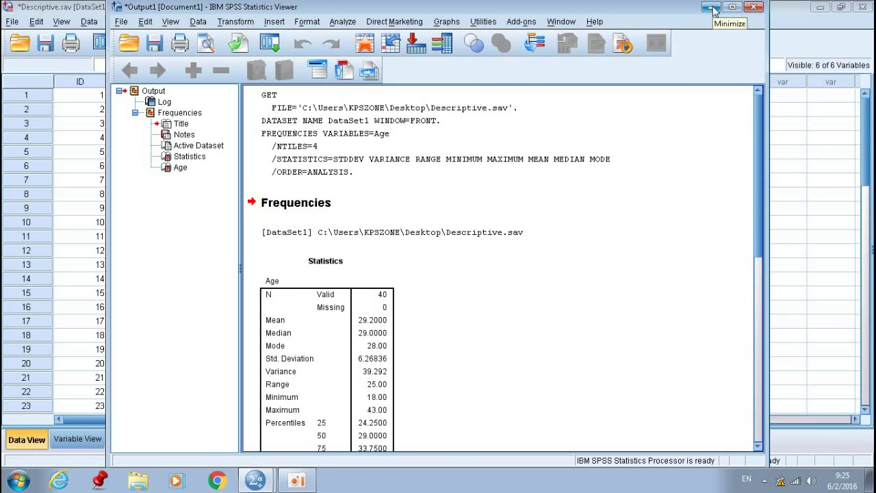
{"action": "scroll", "coordinate": [664, 255], "scroll_direction": "down", "scroll_amount": 5}
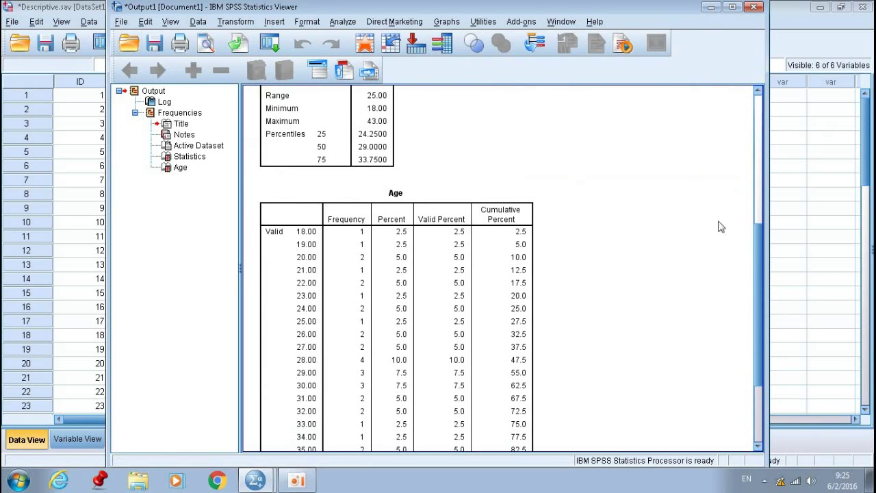
{"action": "scroll", "coordinate": [677, 226], "scroll_direction": "up", "scroll_amount": 5}
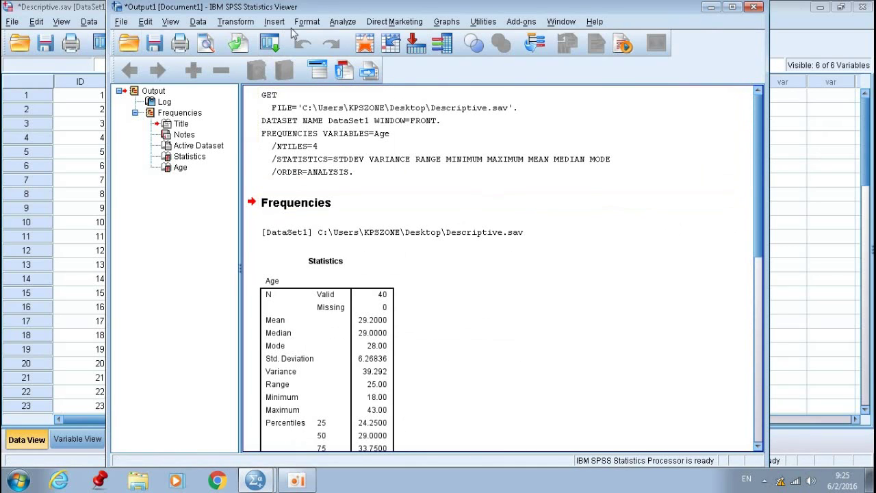
Start a Recode into Different Variables transformation with Age as the input variable.
{"action": "left_click", "coordinate": [245, 22]}
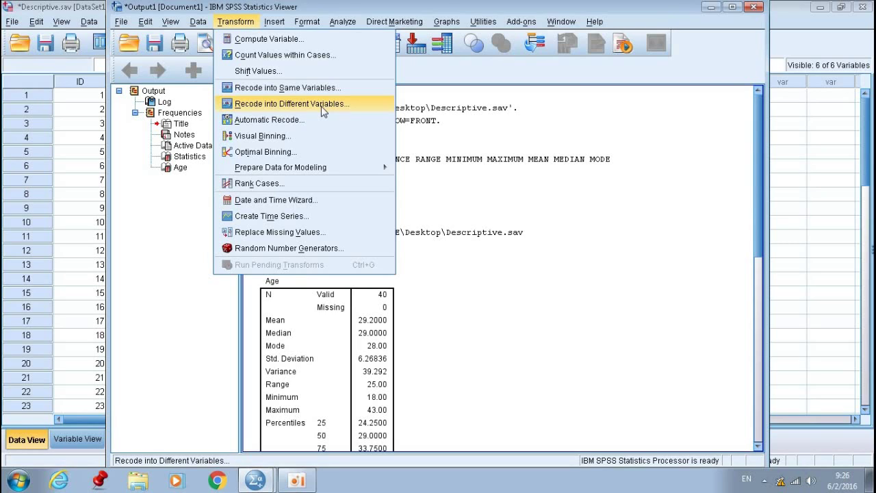
{"action": "left_click", "coordinate": [326, 105]}
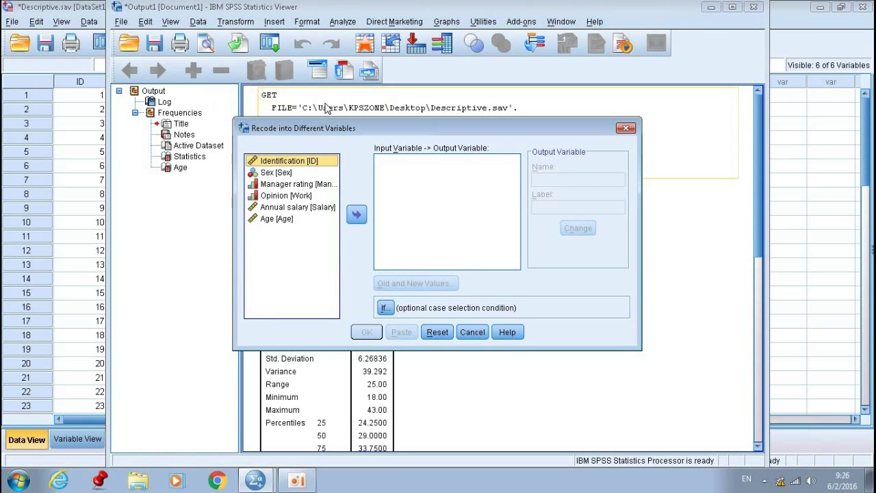
{"action": "left_click", "coordinate": [275, 223]}
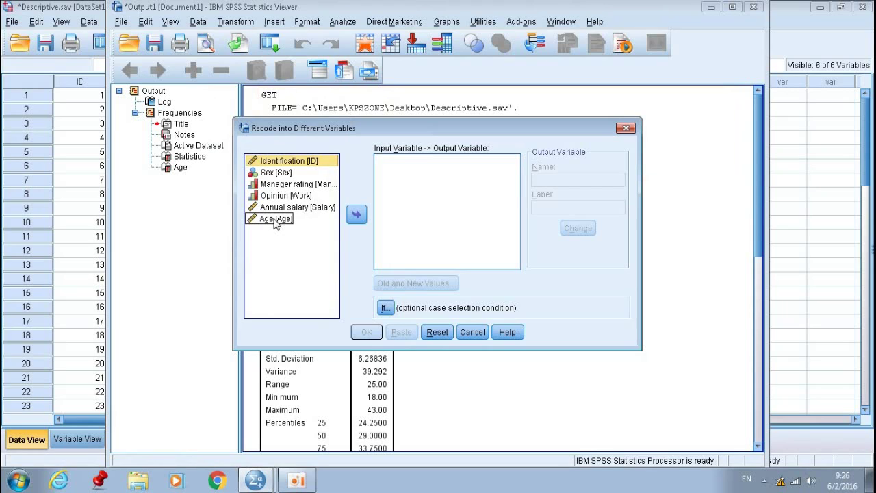
{"action": "left_click", "coordinate": [276, 223]}
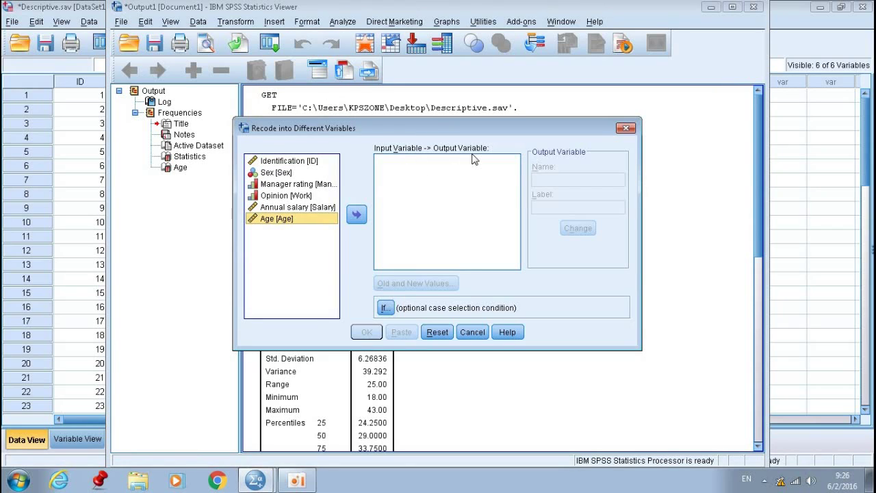
{"action": "left_click", "coordinate": [357, 215]}
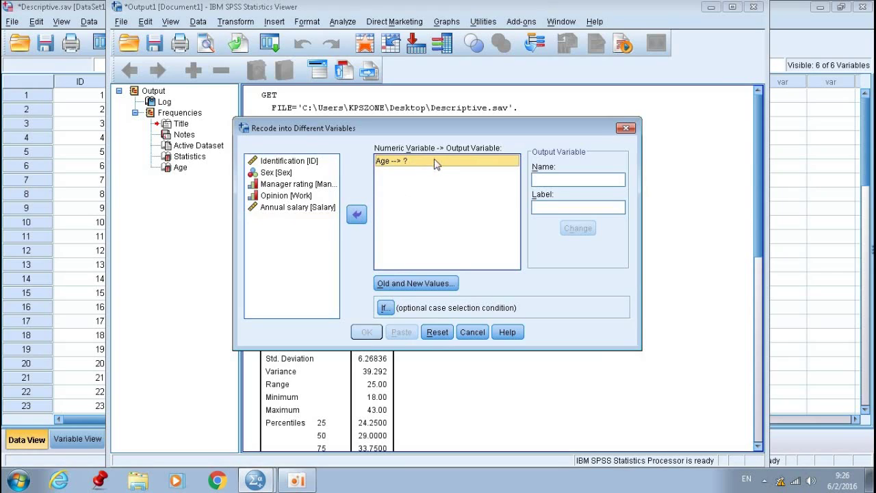
Name the output variable AgeRange with the label "Age range" and assign it to Age.
{"action": "left_click", "coordinate": [561, 180]}
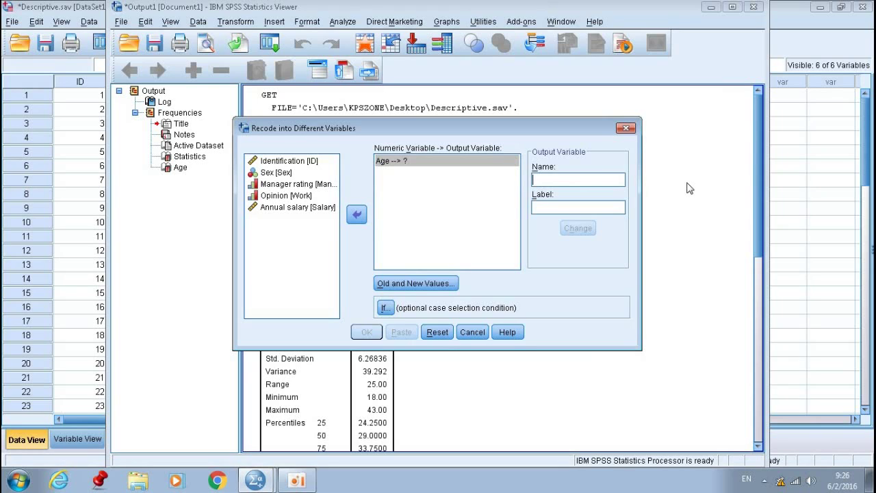
{"action": "type", "text": "Age"}
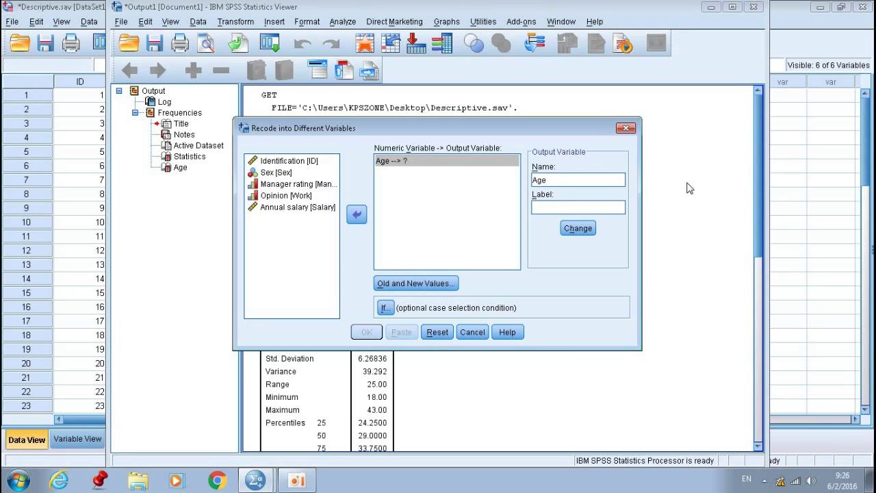
{"action": "type", "text": "Range"}
{"action": "left_click", "coordinate": [602, 204]}
{"action": "type", "text": "Age range"}
{"action": "left_click", "coordinate": [395, 168]}
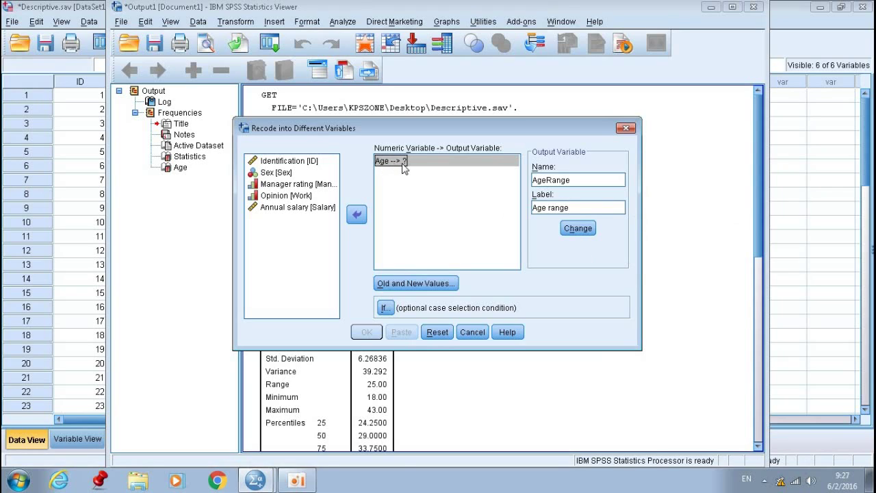
{"action": "left_click", "coordinate": [594, 205]}
{"action": "left_click", "coordinate": [578, 230]}
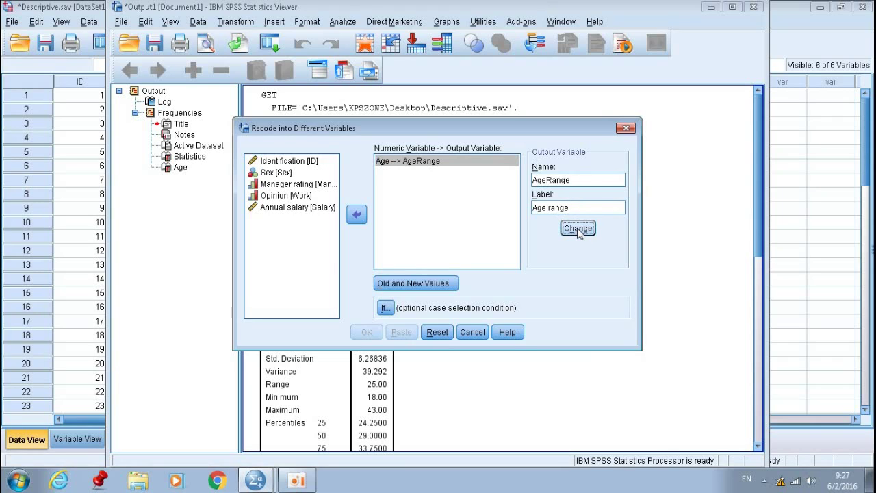
{"action": "left_click", "coordinate": [421, 163]}
Add an old-to-new value rule recoding the age range 16 through 20 as 1.
{"action": "left_click", "coordinate": [421, 283]}
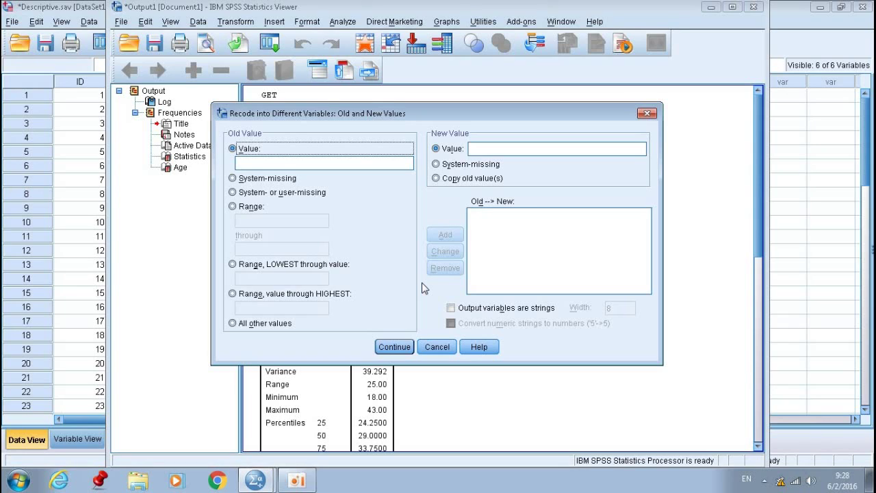
{"action": "left_click", "coordinate": [234, 209]}
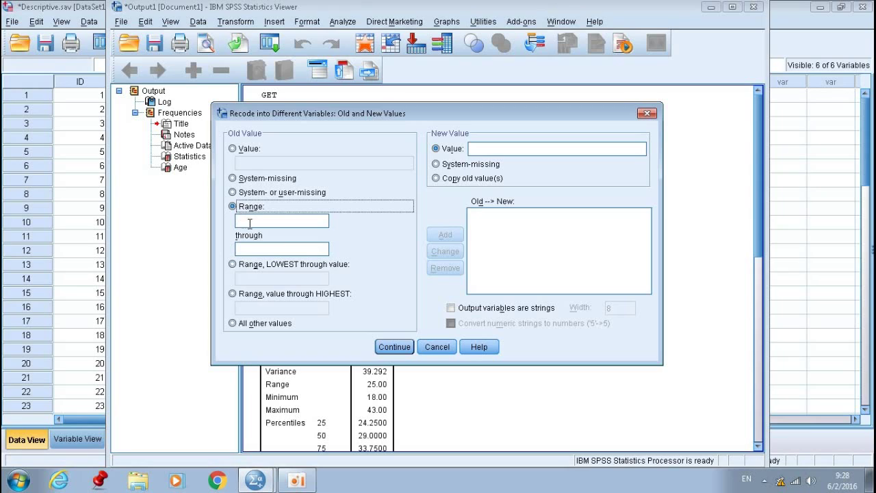
{"action": "left_click", "coordinate": [250, 220]}
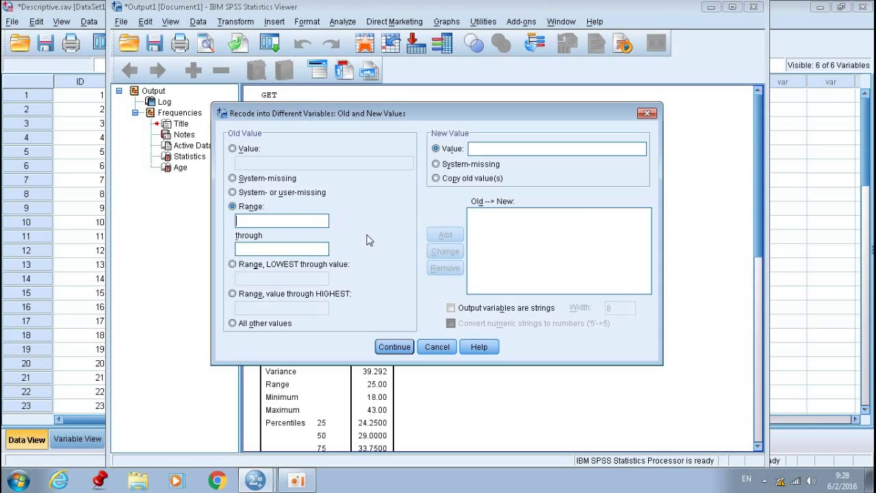
{"action": "type", "text": "18"}
{"action": "type", "text": "2"}
{"action": "double_click", "coordinate": [268, 220]}
{"action": "key", "text": "BackSpace"}
{"action": "type", "text": "18"}
{"action": "key", "text": "BackSpace"}
{"action": "type", "text": "6"}
{"action": "double_click", "coordinate": [257, 247]}
{"action": "type", "text": "20"}
{"action": "left_click", "coordinate": [519, 148]}
{"action": "type", "text": "1"}
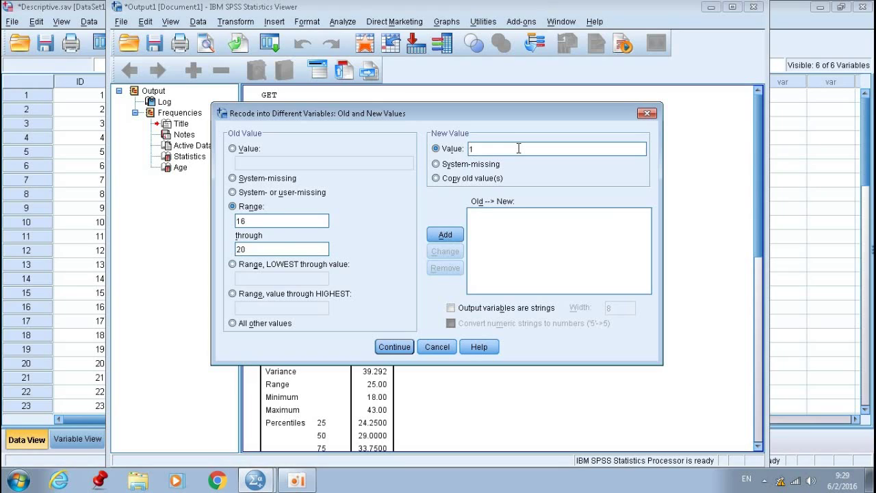
{"action": "left_click", "coordinate": [452, 235]}
Add a rule recoding the age range 21 through 25 as 2.
{"action": "left_click", "coordinate": [285, 219]}
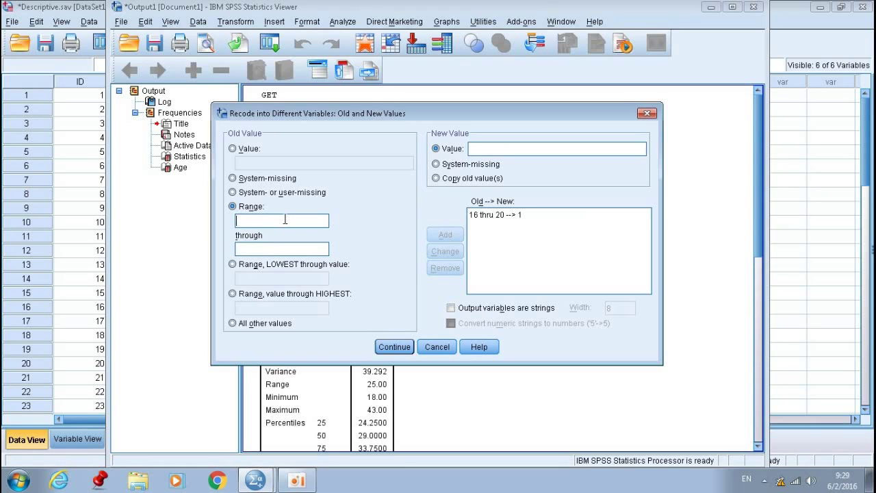
{"action": "type", "text": "21"}
{"action": "left_click", "coordinate": [310, 247]}
{"action": "type", "text": "25"}
{"action": "left_click", "coordinate": [523, 149]}
{"action": "type", "text": "2"}
{"action": "left_click", "coordinate": [448, 235]}
Add a rule recoding the age range 26 through 30 as 3.
{"action": "left_click", "coordinate": [288, 219]}
{"action": "type", "text": "26"}
{"action": "type", "text": "30"}
{"action": "left_click", "coordinate": [491, 146]}
{"action": "type", "text": "3"}
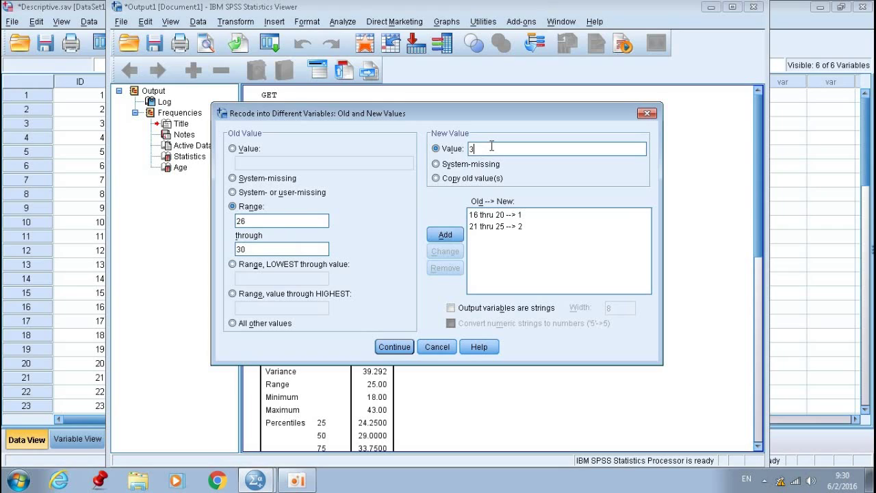
{"action": "left_click", "coordinate": [439, 236]}
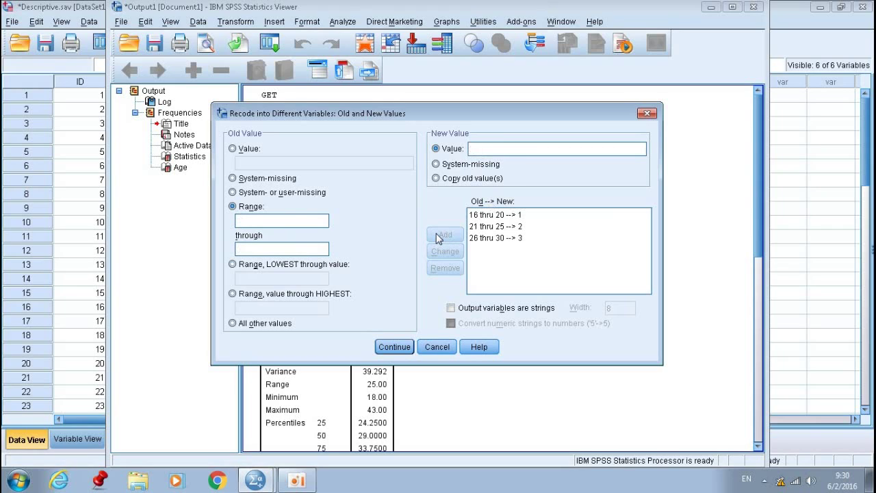
Add a rule recoding the age range 31 through 35 as 4.
{"action": "left_click", "coordinate": [294, 217]}
{"action": "type", "text": "31"}
{"action": "left_click", "coordinate": [305, 250]}
{"action": "type", "text": "35"}
{"action": "left_click", "coordinate": [487, 147]}
{"action": "type", "text": "4"}
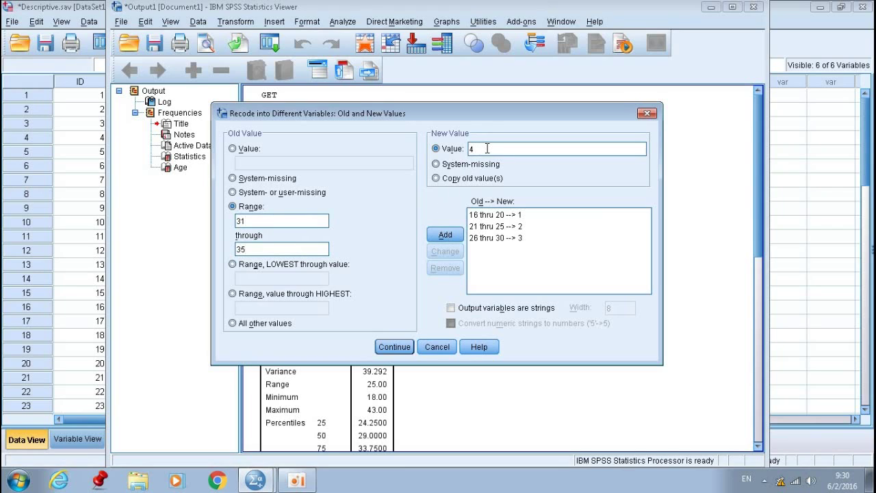
{"action": "left_click", "coordinate": [444, 234]}
Add a rule recoding the age range 36 through 40 as 5.
{"action": "left_click", "coordinate": [295, 219]}
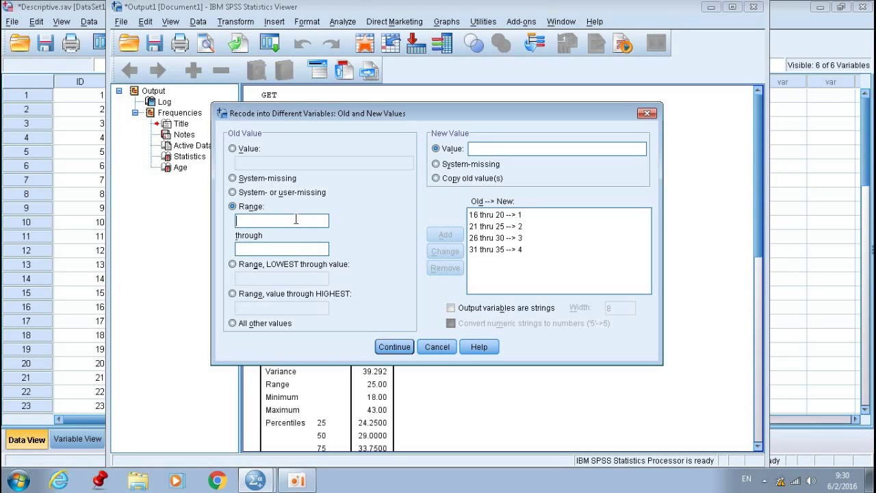
{"action": "type", "text": "3640"}
{"action": "left_click", "coordinate": [505, 151]}
{"action": "type", "text": "5"}
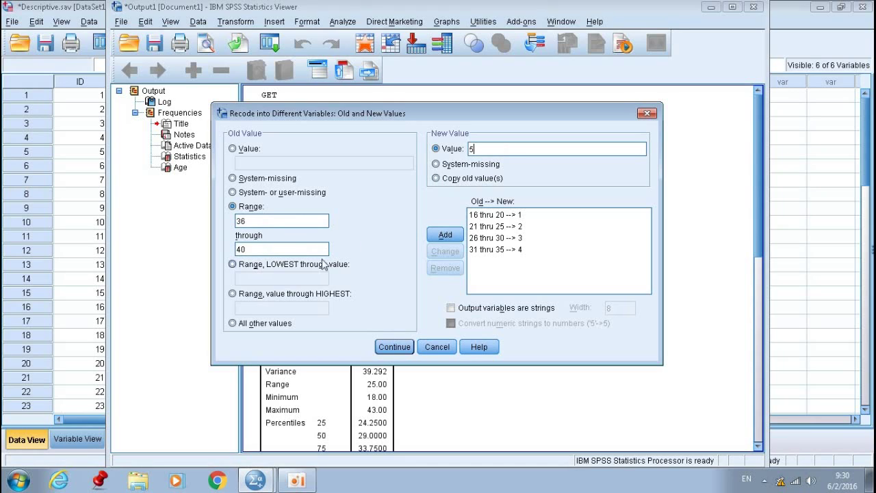
{"action": "left_click", "coordinate": [445, 235]}
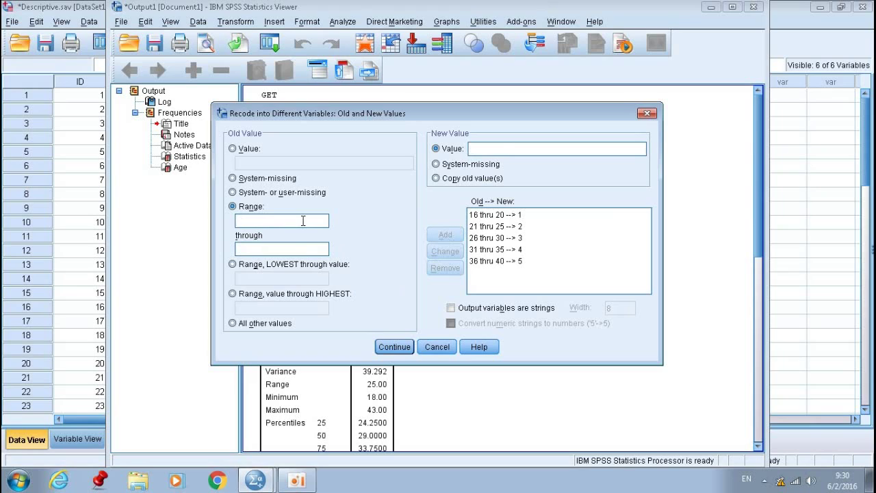
Add a rule recoding the age range 41 through 45 as 6, and run the recode into AgeRange.
{"action": "type", "text": "1"}
{"action": "key", "text": "BackSpace"}
{"action": "type", "text": "4"}
{"action": "type", "text": "145"}
{"action": "key", "text": "BackSpace"}
{"action": "key", "text": "BackSpace"}
{"action": "type", "text": "45"}
{"action": "left_click", "coordinate": [524, 146]}
{"action": "type", "text": "6"}
{"action": "left_click", "coordinate": [444, 235]}
{"action": "left_click", "coordinate": [394, 347]}
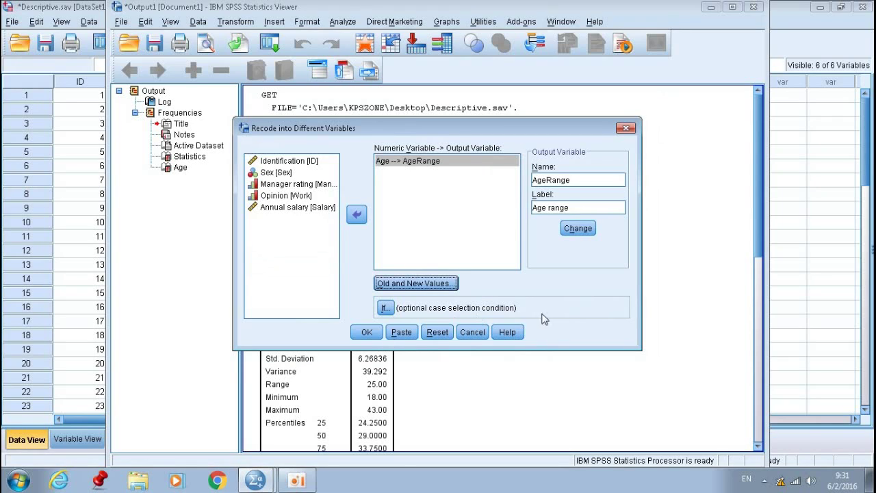
{"action": "left_click", "coordinate": [367, 333]}
Review the RECODE syntax log for AgeRange at the end of the output.
{"action": "scroll", "coordinate": [612, 311], "scroll_direction": "down", "scroll_amount": 3}
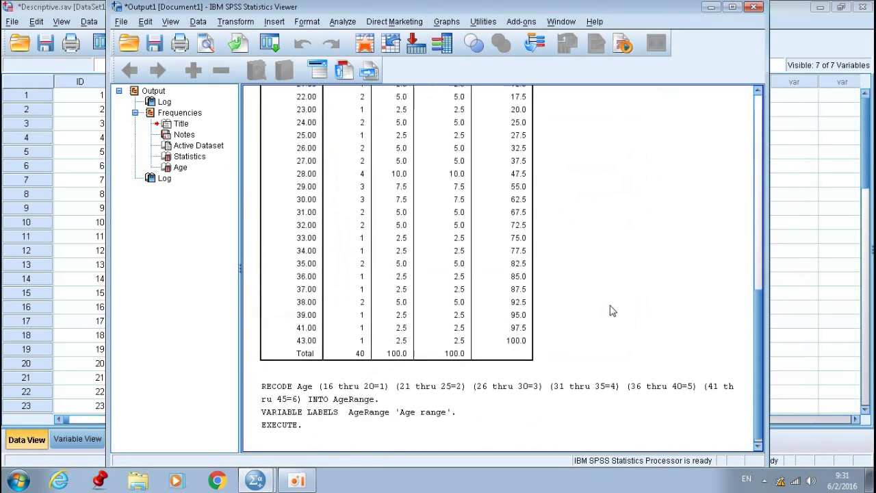
{"action": "scroll", "coordinate": [612, 311], "scroll_direction": "up", "scroll_amount": 10}
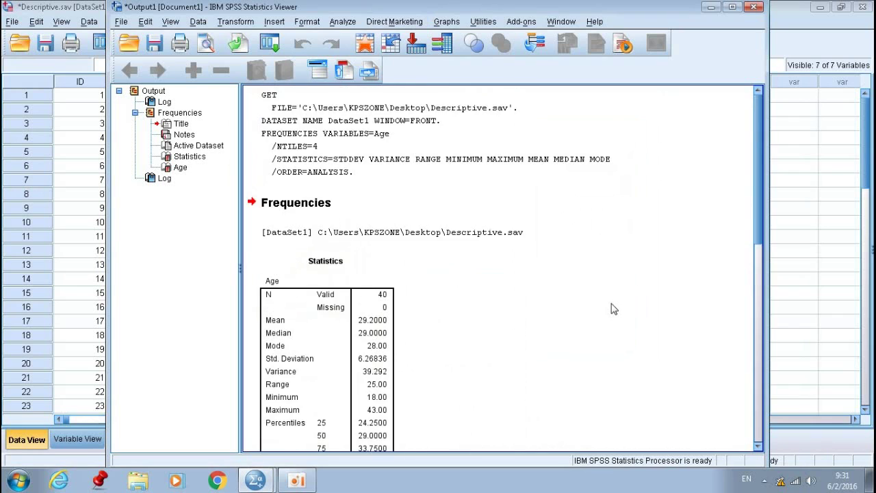
{"action": "scroll", "coordinate": [612, 309], "scroll_direction": "down", "scroll_amount": 10}
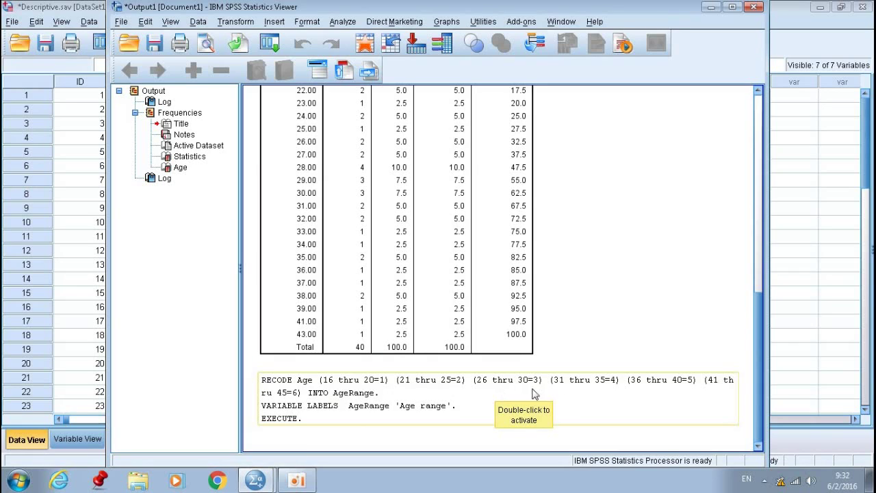
{"action": "left_click", "coordinate": [489, 413]}
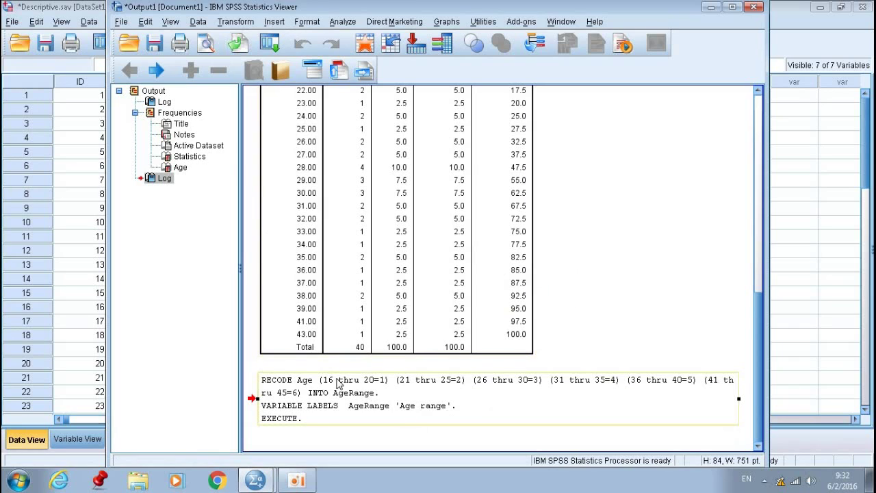
{"action": "left_click", "coordinate": [274, 21]}
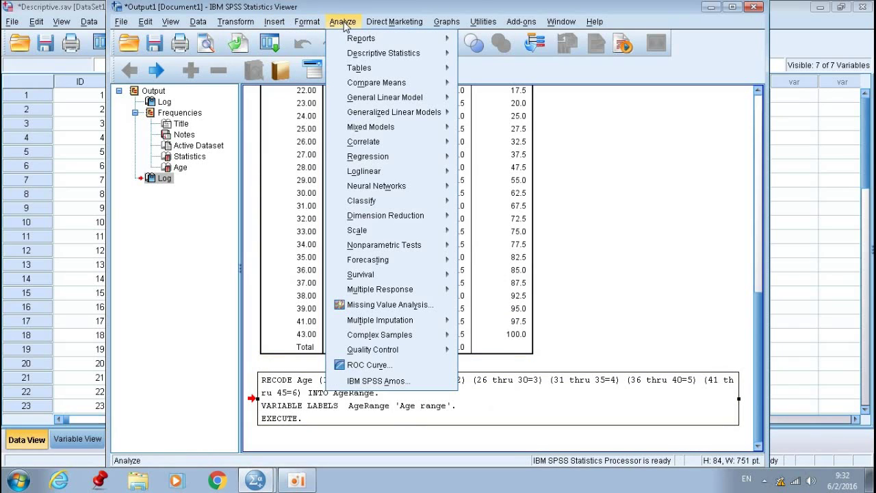
{"action": "left_click", "coordinate": [343, 21]}
{"action": "left_click", "coordinate": [343, 21]}
{"action": "mouse_move", "coordinate": [384, 26]}
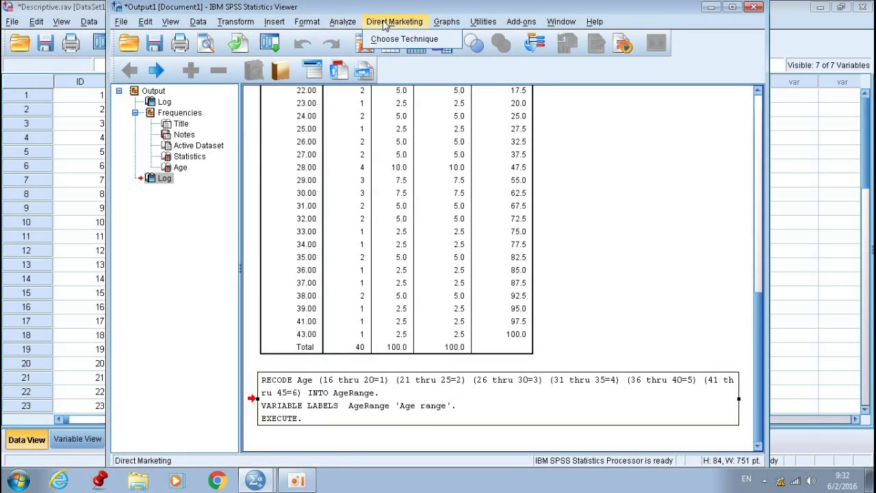
{"action": "mouse_move", "coordinate": [305, 26]}
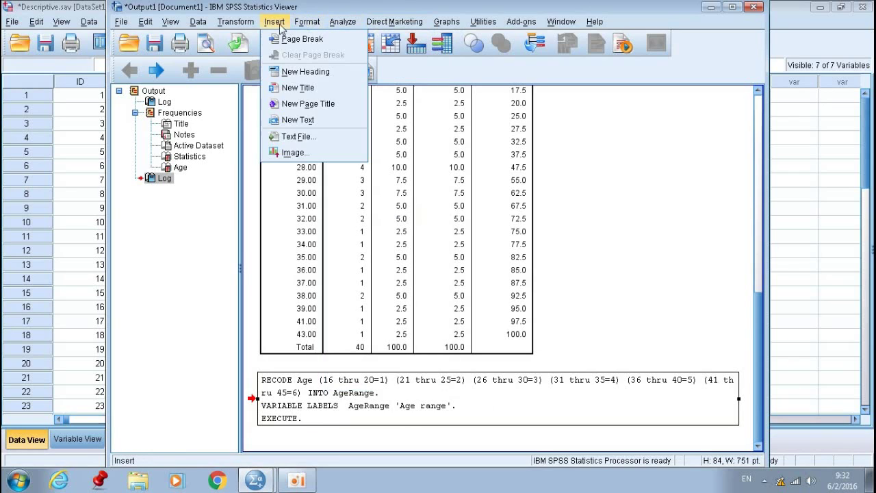
{"action": "mouse_move", "coordinate": [274, 21]}
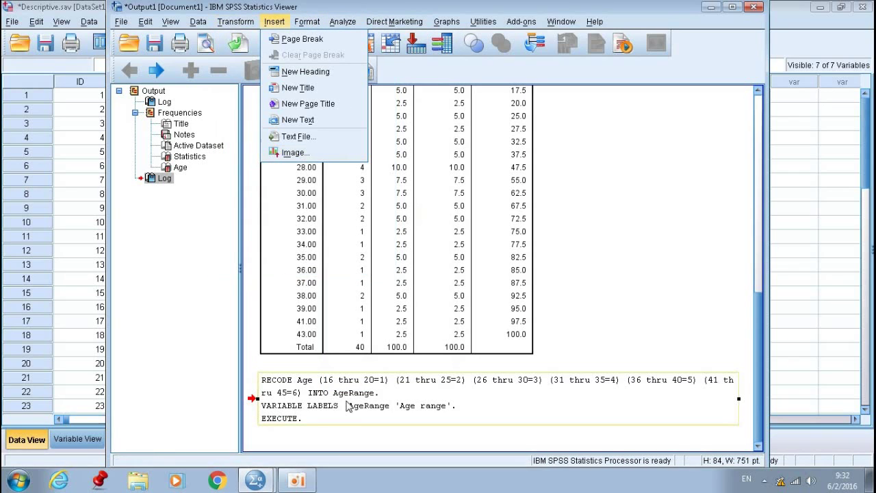
{"action": "left_click", "coordinate": [697, 423]}
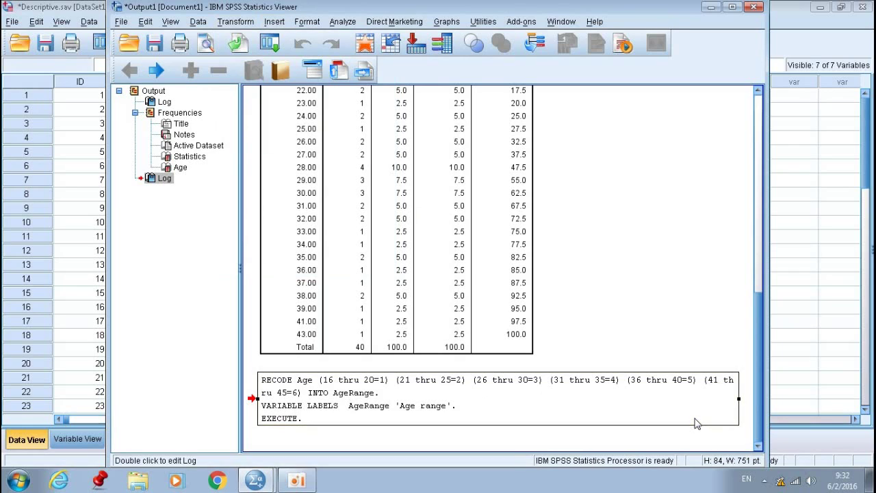
{"action": "right_click", "coordinate": [565, 410]}
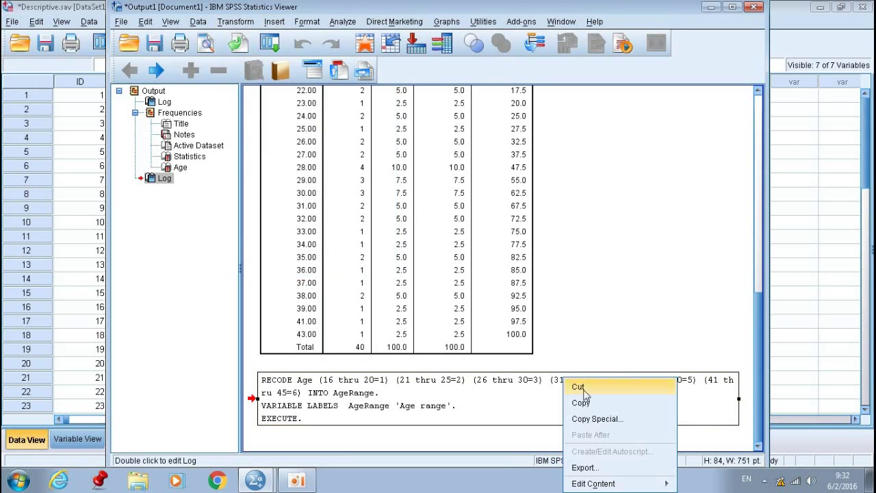
{"action": "left_click", "coordinate": [623, 338]}
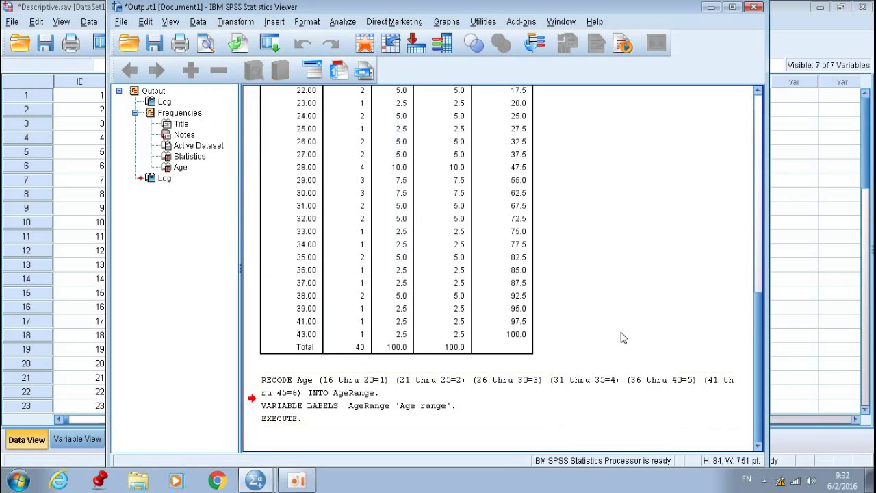
{"action": "left_click", "coordinate": [276, 22]}
{"action": "mouse_move", "coordinate": [244, 26]}
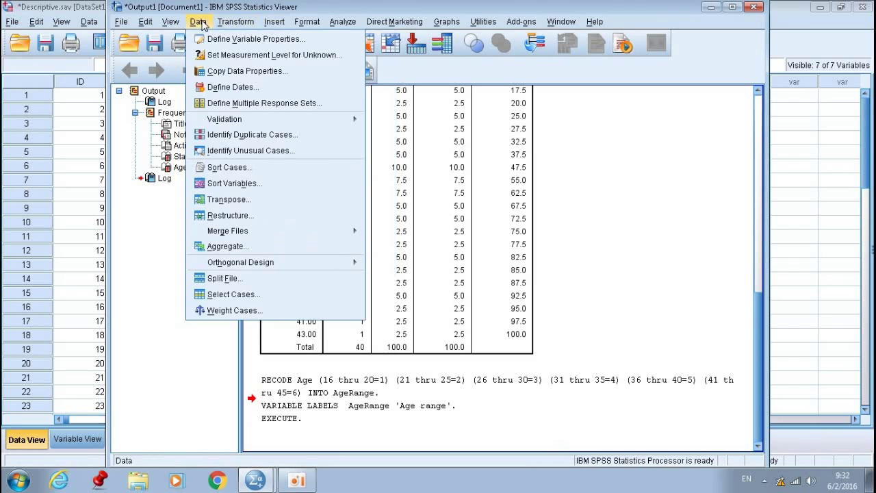
{"action": "mouse_move", "coordinate": [335, 26]}
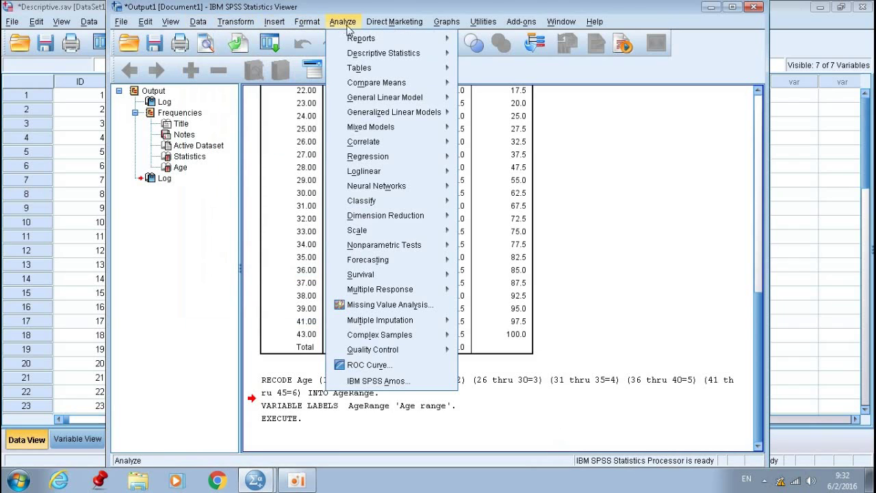
{"action": "mouse_move", "coordinate": [382, 65]}
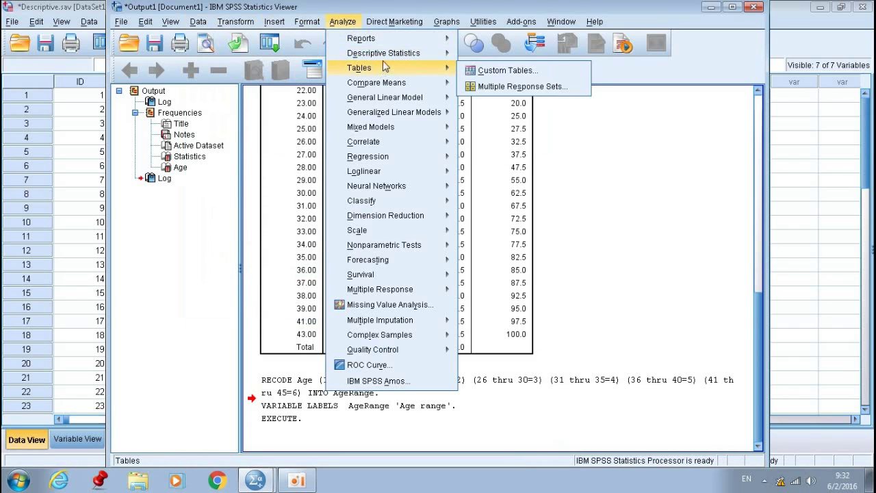
{"action": "mouse_move", "coordinate": [362, 54]}
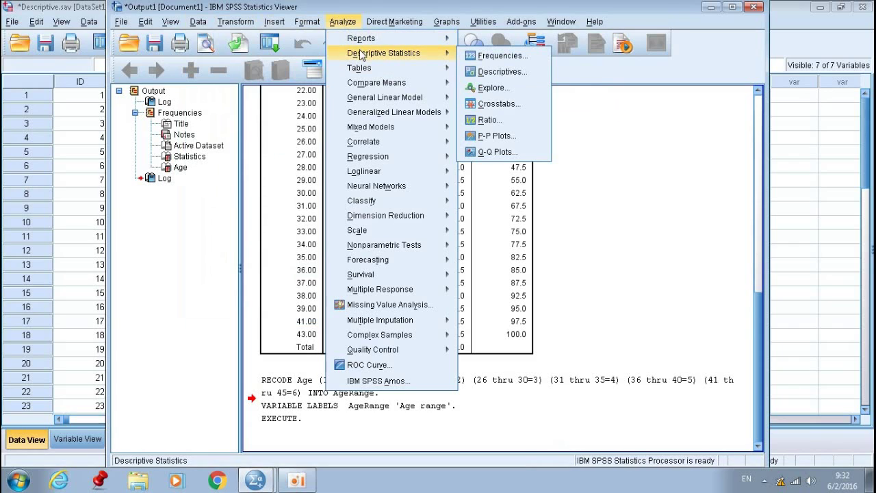
{"action": "left_click", "coordinate": [515, 57]}
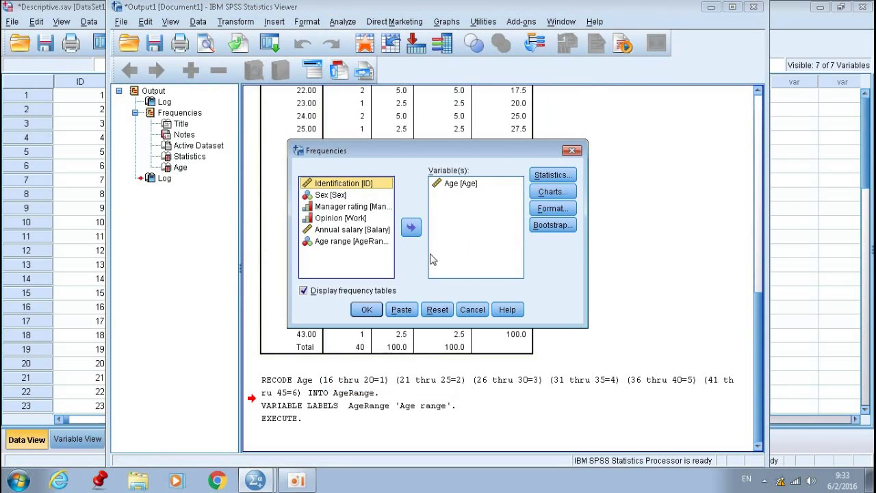
{"action": "left_click", "coordinate": [654, 295]}
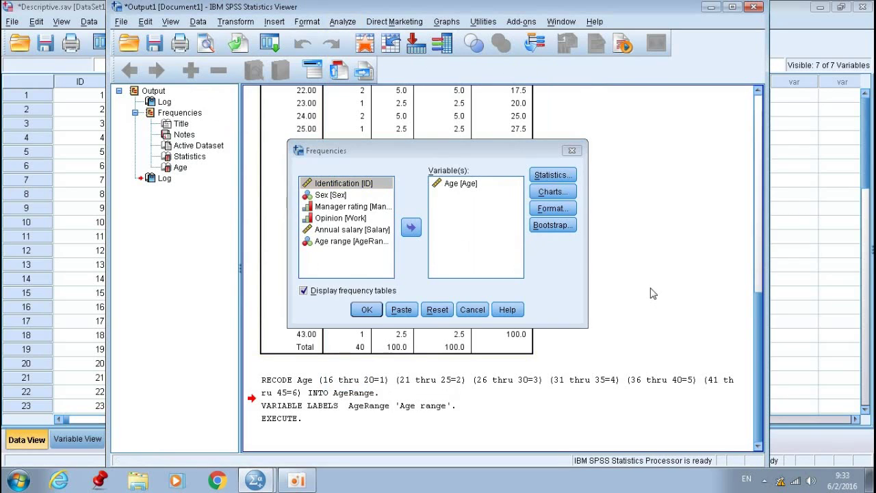
{"action": "left_click", "coordinate": [475, 314]}
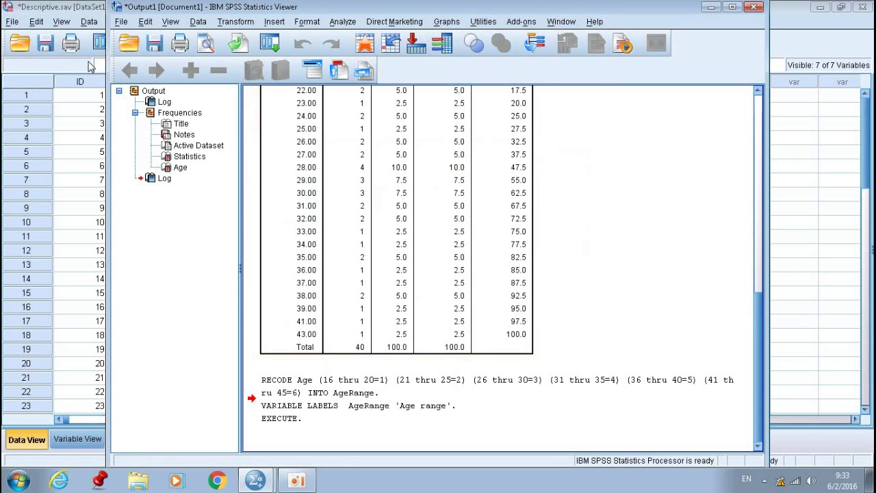
Switch to the Descriptive.sav data and examine the recoded values in the AgeRange column.
{"action": "left_click", "coordinate": [62, 241]}
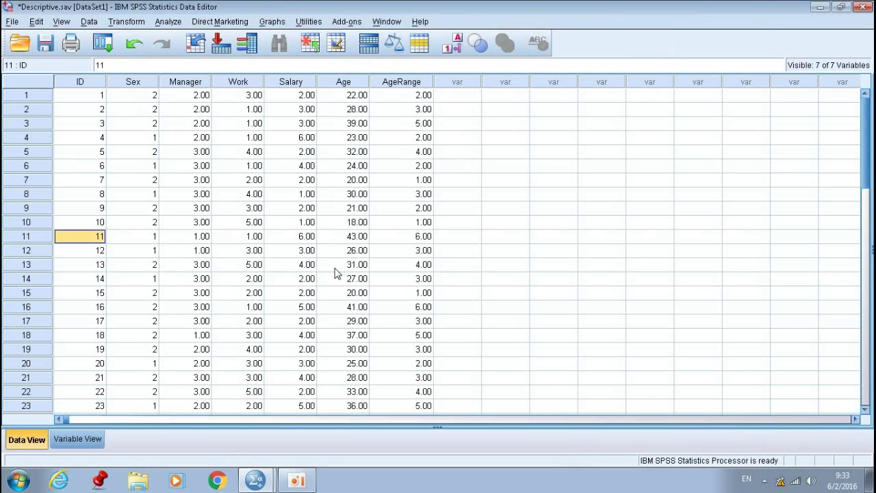
{"action": "left_click", "coordinate": [391, 100]}
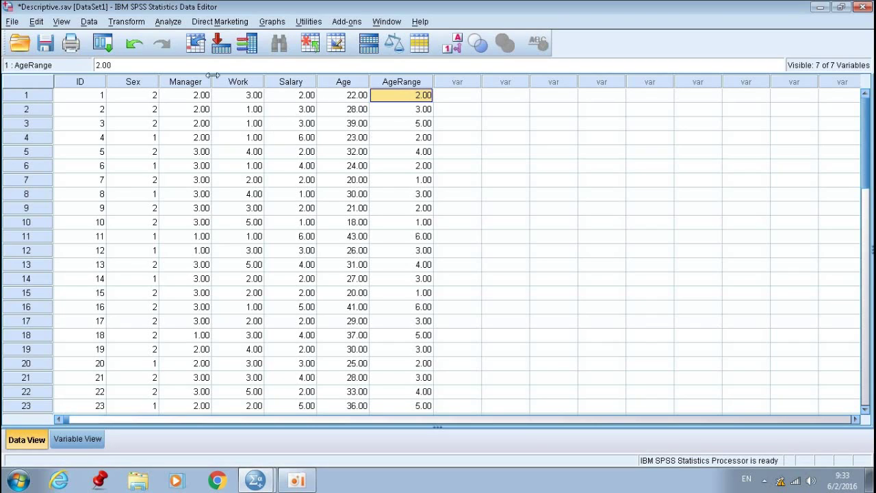
{"action": "left_click", "coordinate": [168, 22]}
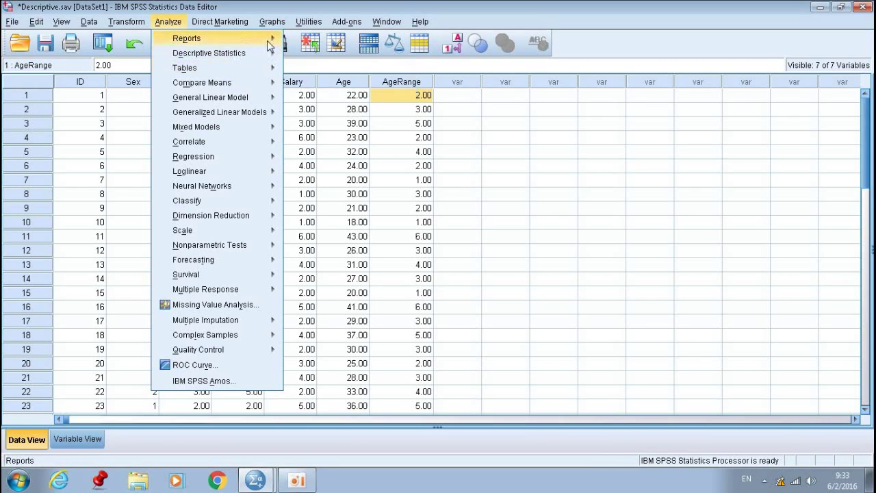
{"action": "mouse_move", "coordinate": [254, 57]}
{"action": "left_click", "coordinate": [326, 57]}
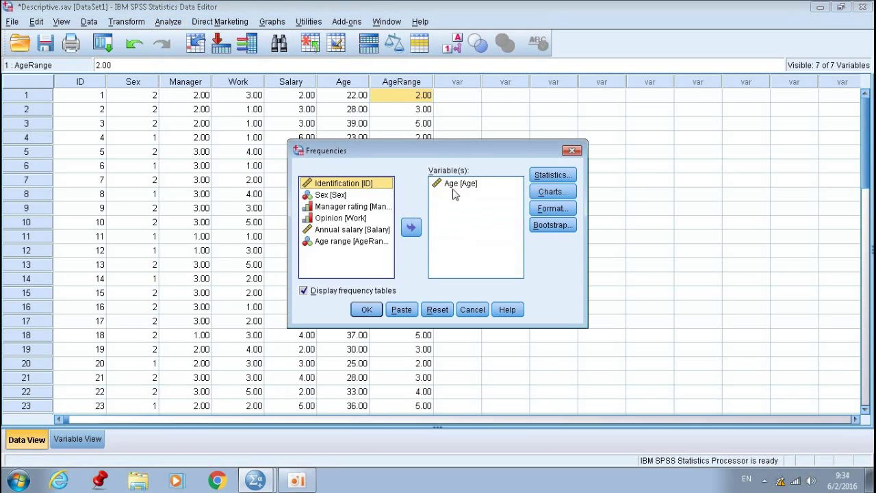
{"action": "left_click", "coordinate": [475, 312]}
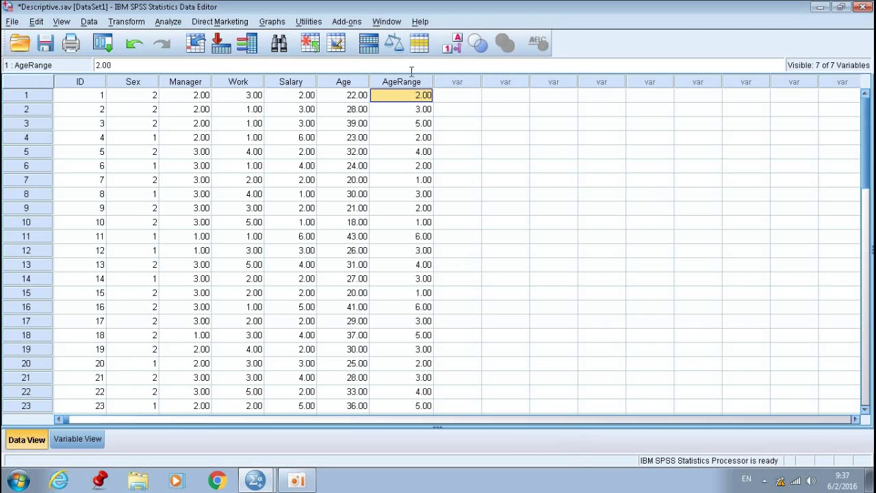
Set up a Frequencies analysis with Age range as the first variable and Age as the second.
{"action": "left_click", "coordinate": [169, 22]}
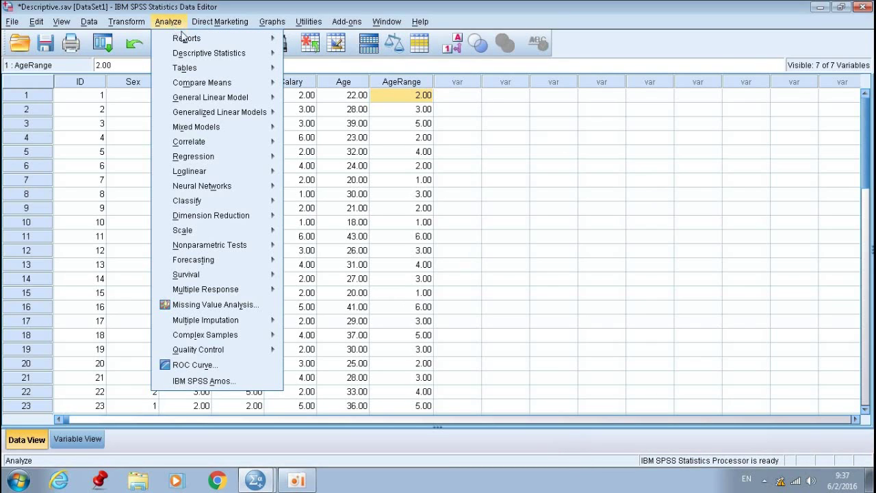
{"action": "mouse_move", "coordinate": [221, 57]}
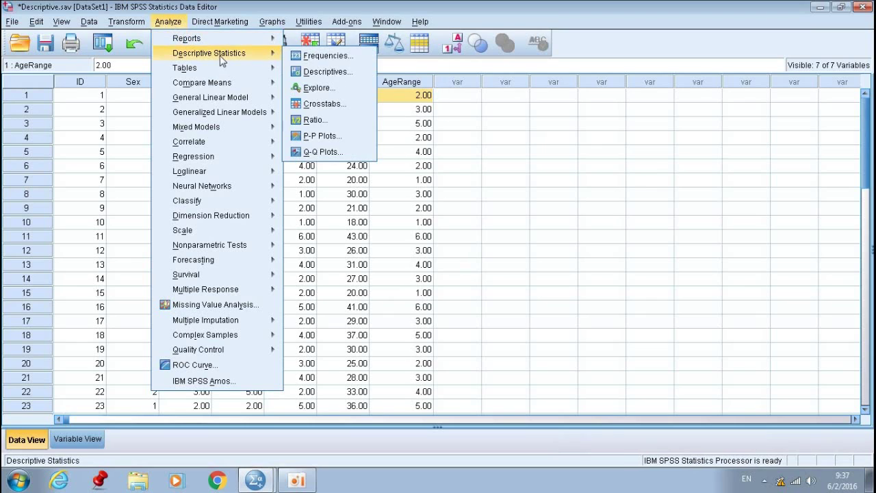
{"action": "left_click", "coordinate": [321, 57]}
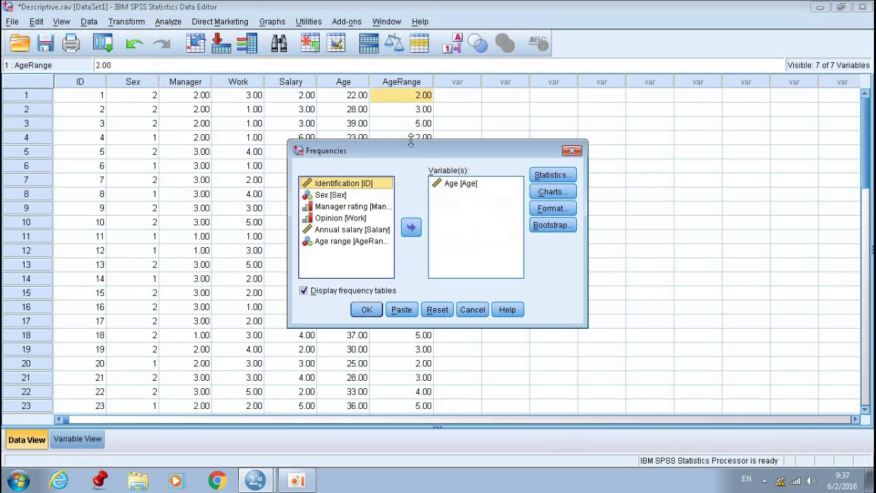
{"action": "left_click", "coordinate": [460, 185]}
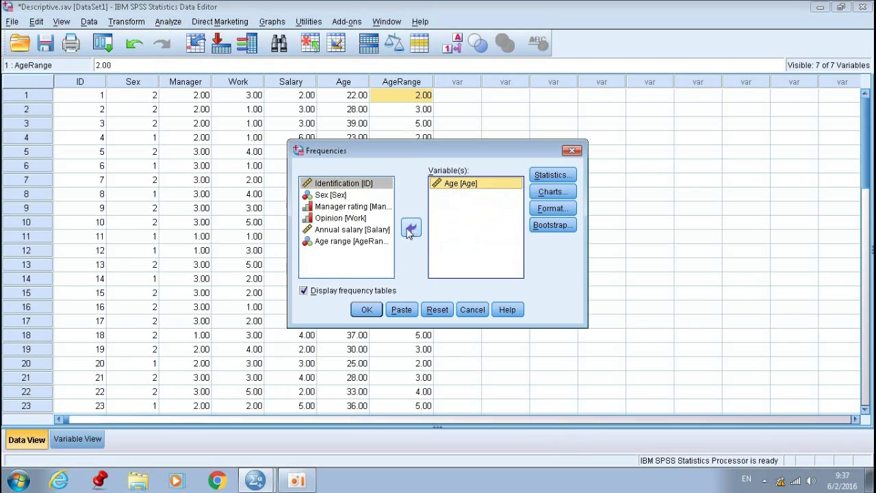
{"action": "left_click", "coordinate": [411, 227]}
{"action": "left_click", "coordinate": [355, 254]}
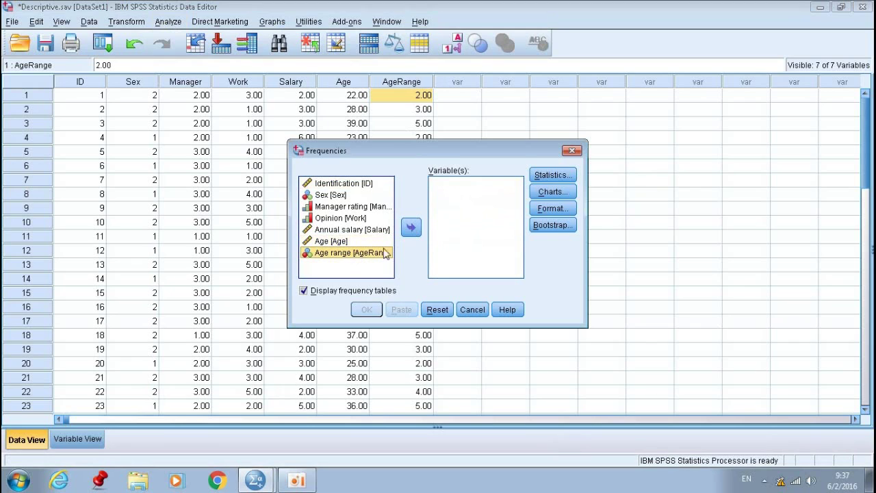
{"action": "left_click", "coordinate": [411, 229]}
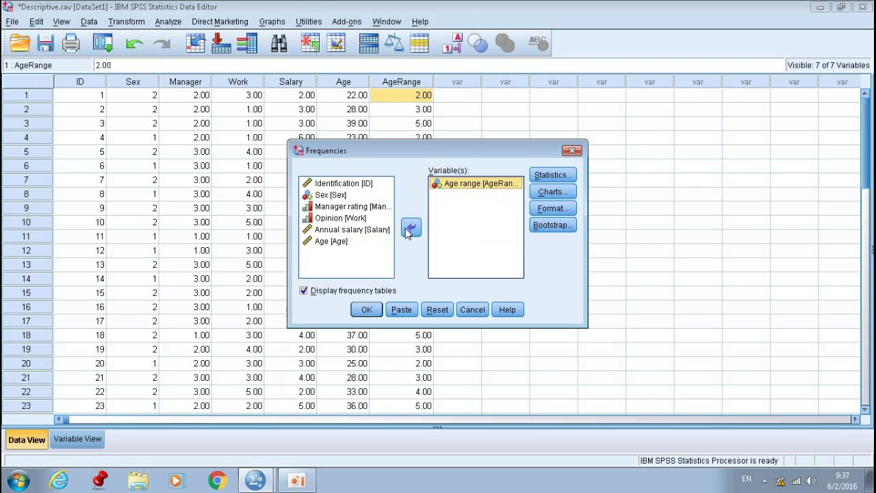
{"action": "left_click", "coordinate": [336, 243]}
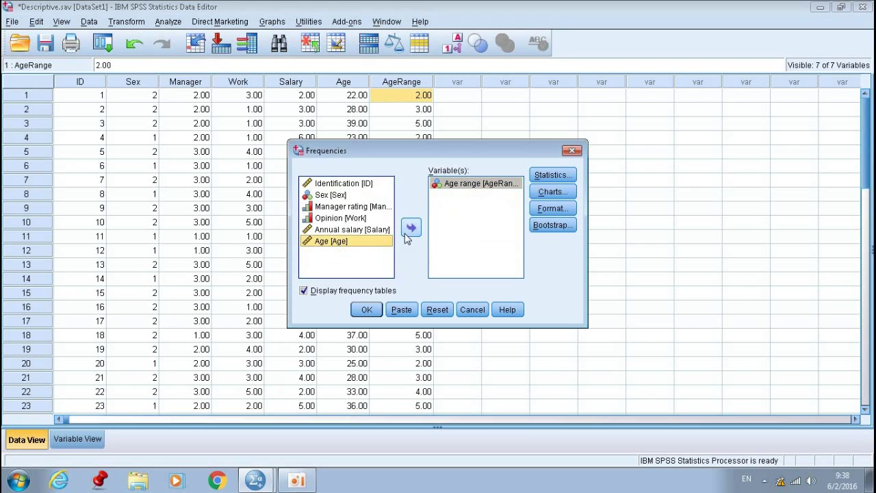
{"action": "left_click", "coordinate": [411, 229]}
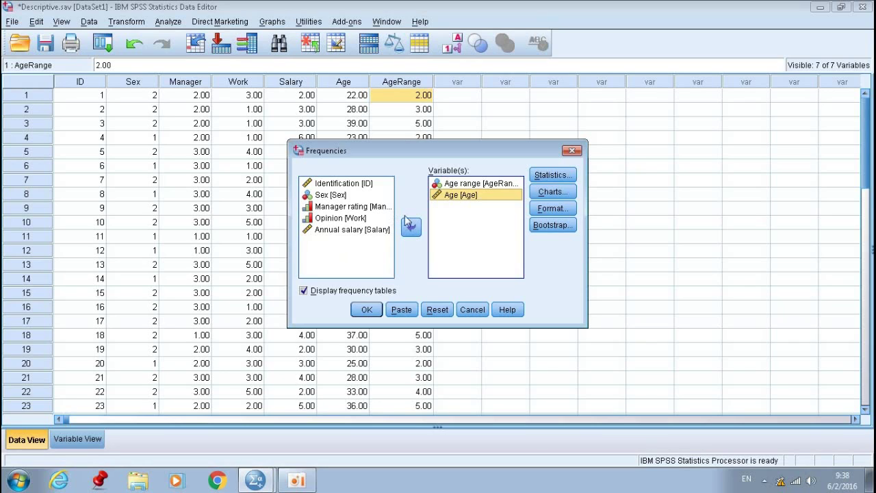
Configure the Frequencies charts as pie charts with percentages as the chart values.
{"action": "left_click", "coordinate": [562, 196]}
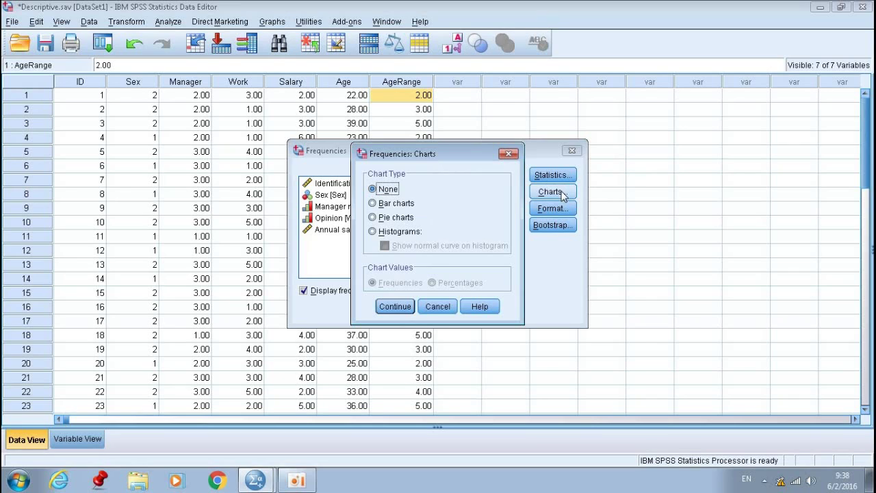
{"action": "left_click", "coordinate": [372, 218]}
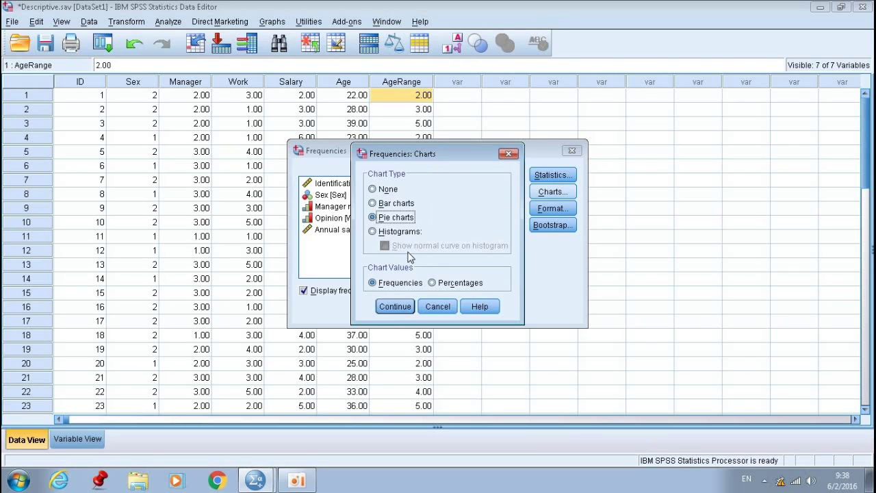
{"action": "left_click", "coordinate": [433, 282]}
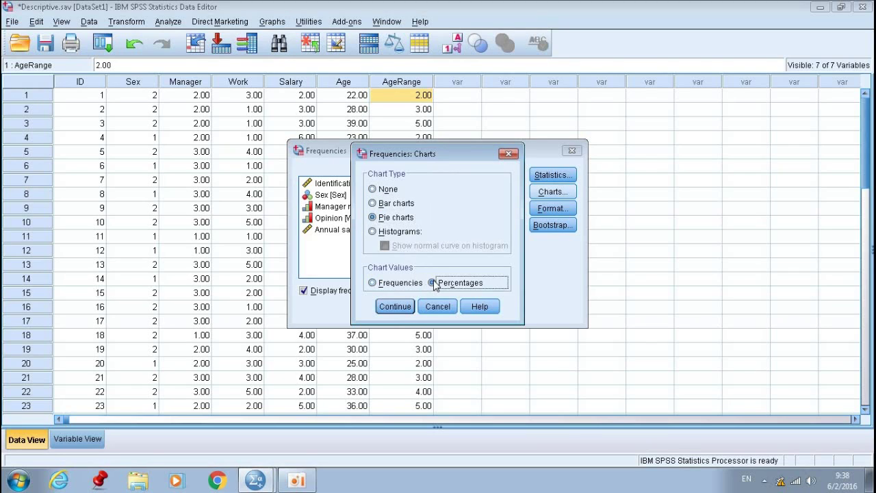
{"action": "left_click", "coordinate": [395, 306]}
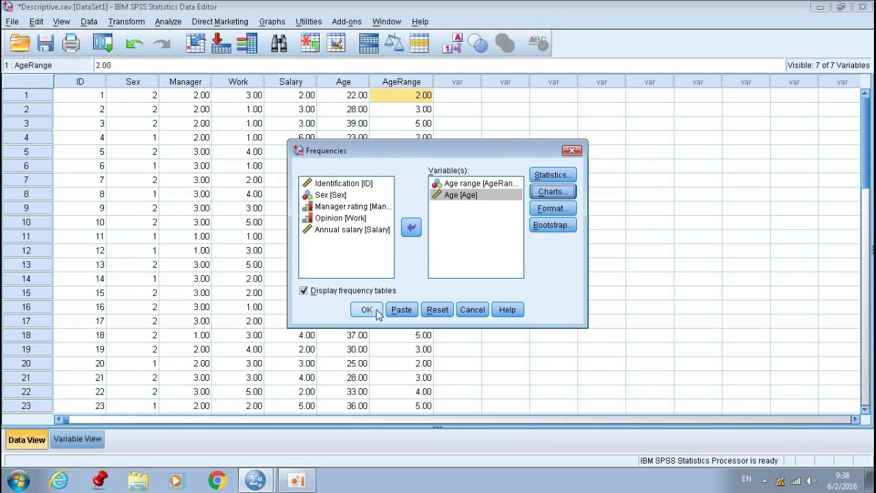